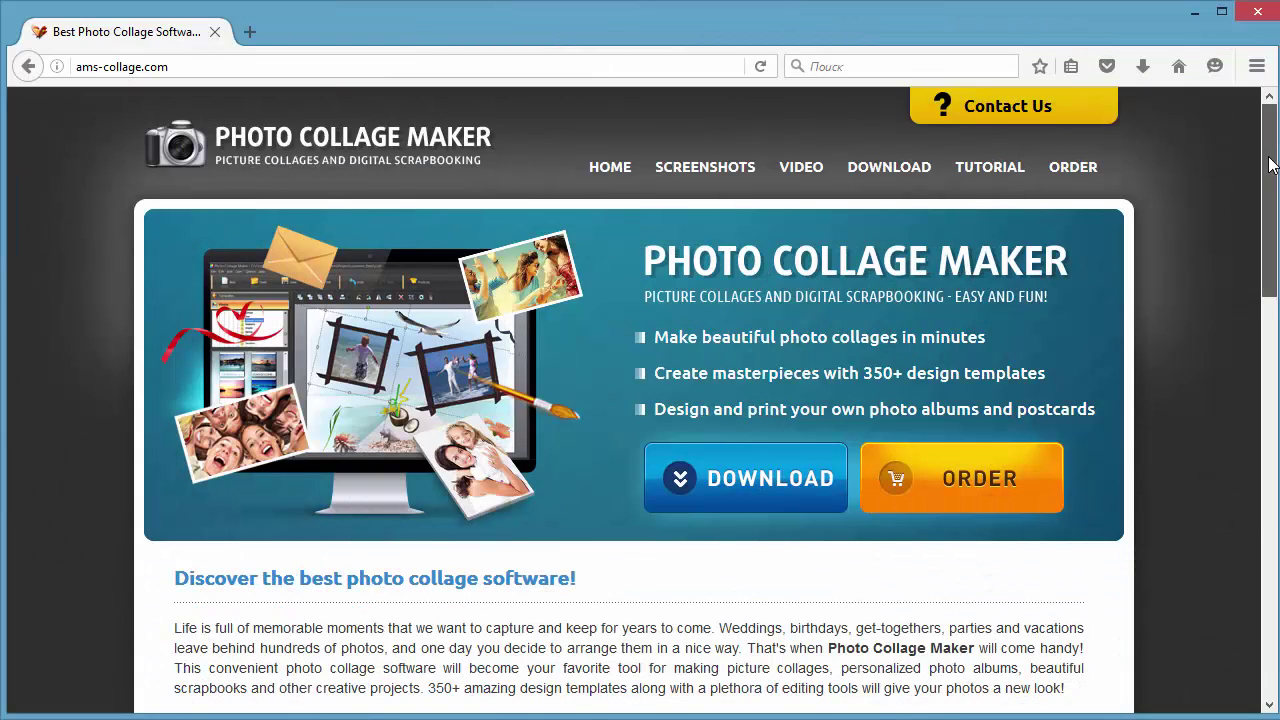
Step: Browse the ams-collage.com home page, then open and scroll the Interface Screenshots page
{"action": "left_click_drag", "start_coordinate": [1270, 165], "coordinate": [1210, 569]}
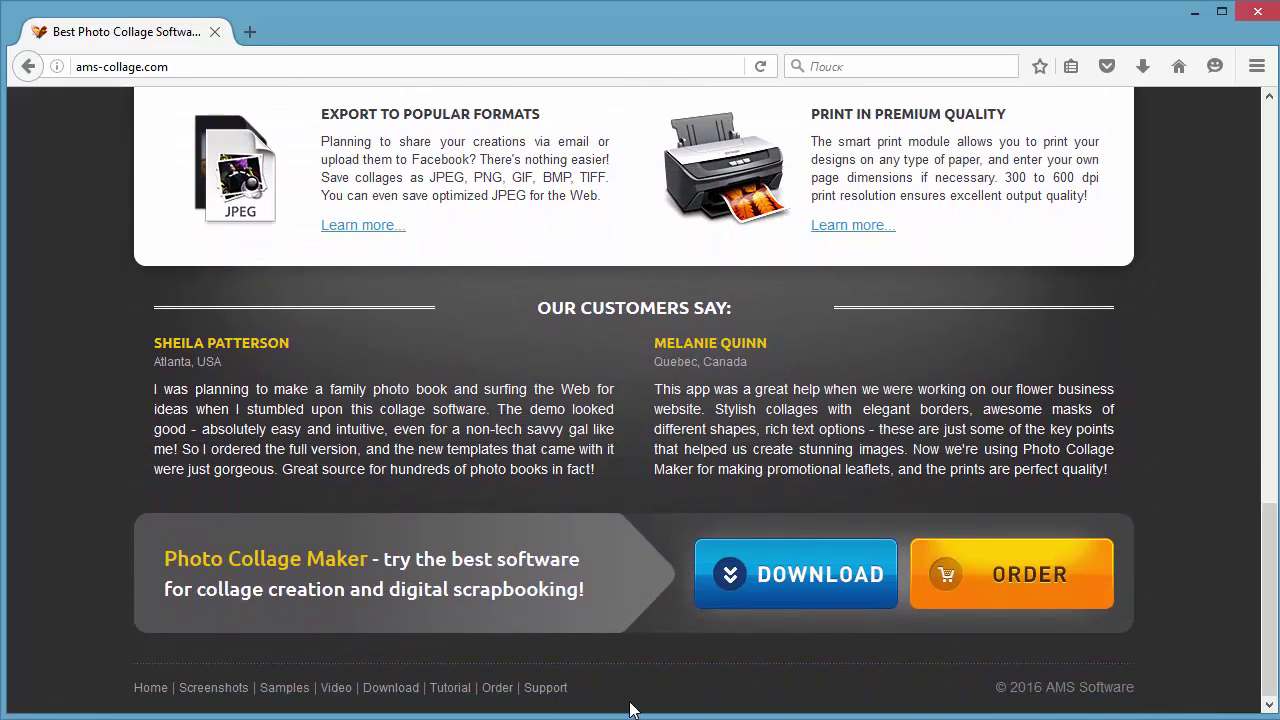
{"action": "left_click", "coordinate": [214, 689]}
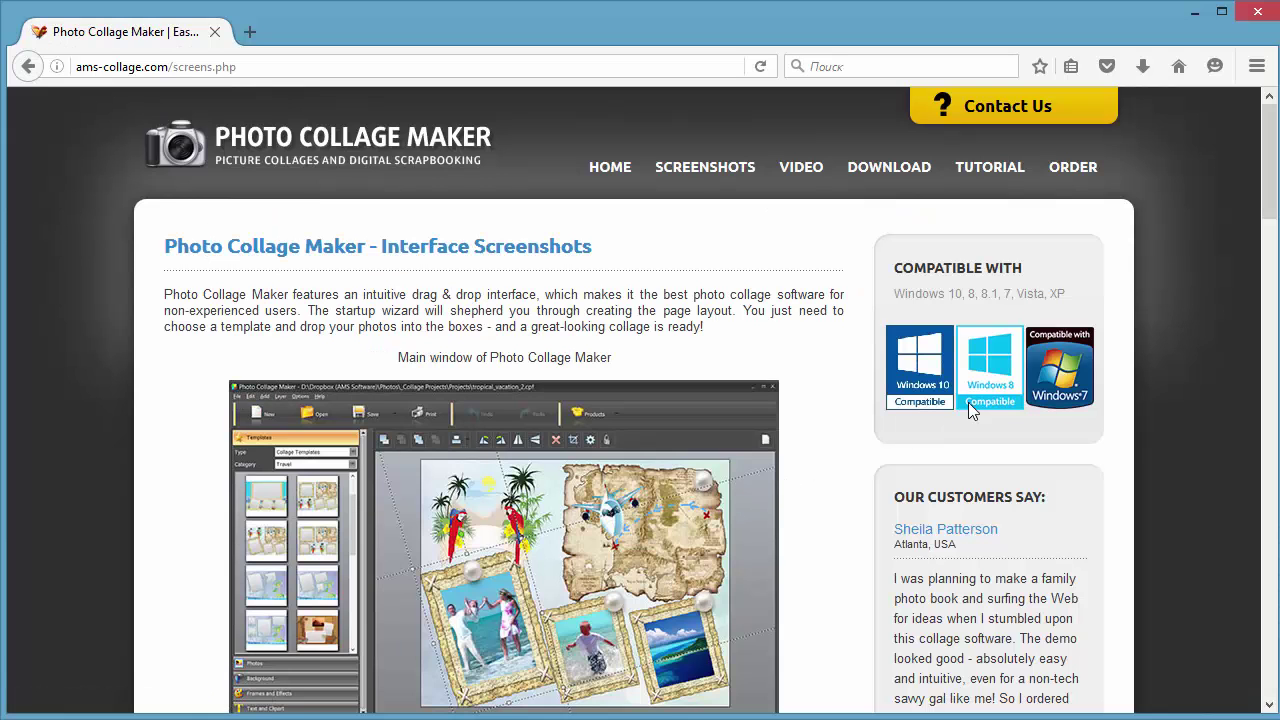
{"action": "left_click_drag", "start_coordinate": [1266, 159], "coordinate": [1199, 603]}
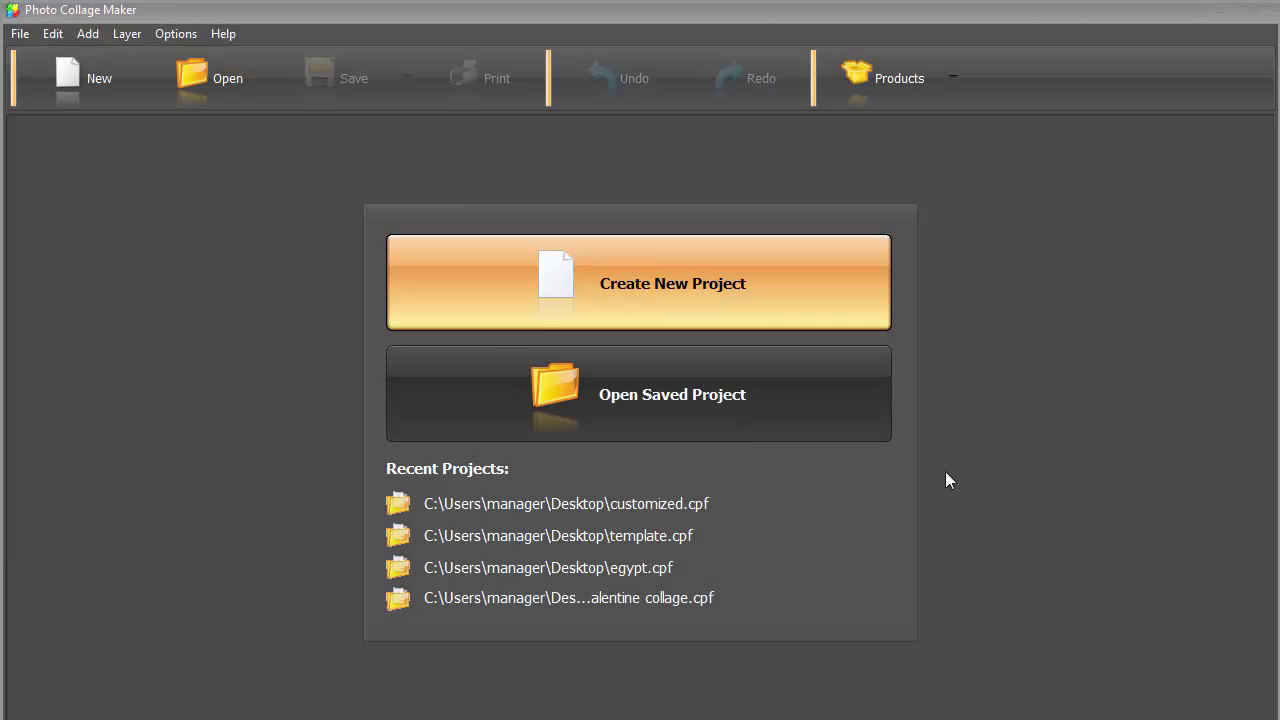
Step: Start a new project from the Photo Collage Maker start screen
{"action": "left_click", "coordinate": [685, 283]}
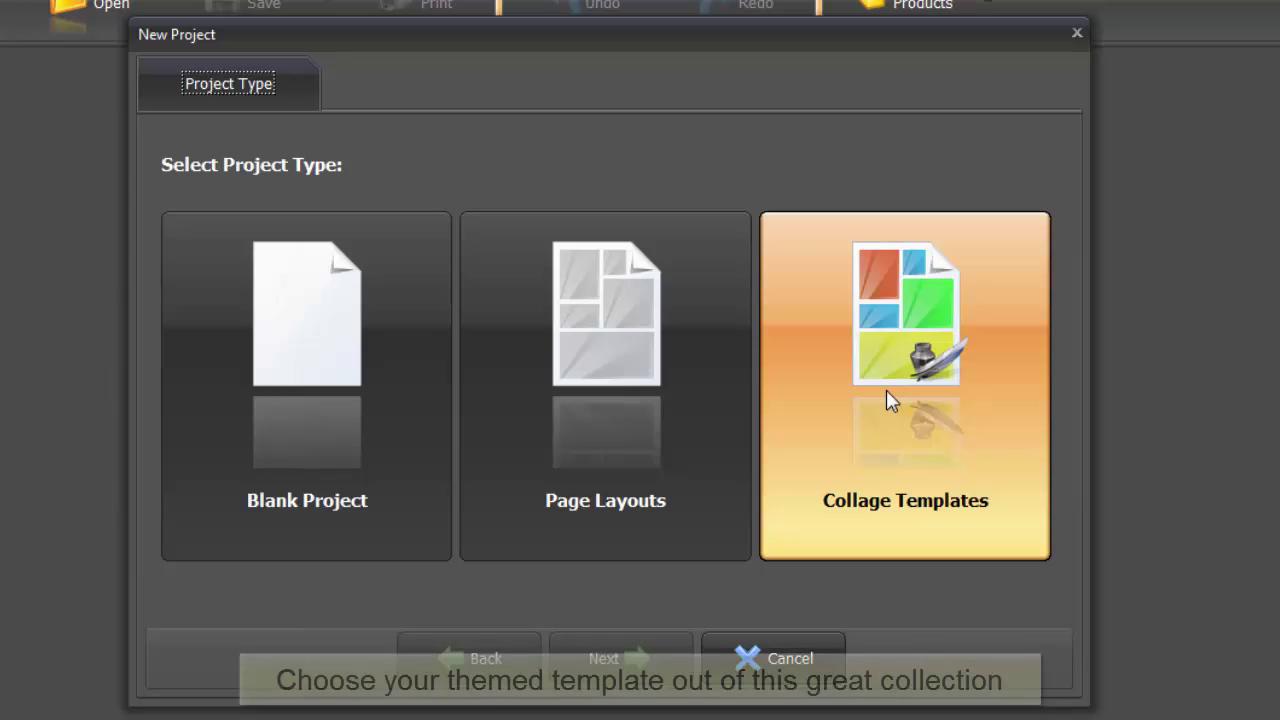
Step: Choose a collage template project, browse categories, and pick the first Travel beach template
{"action": "double_click", "coordinate": [887, 393]}
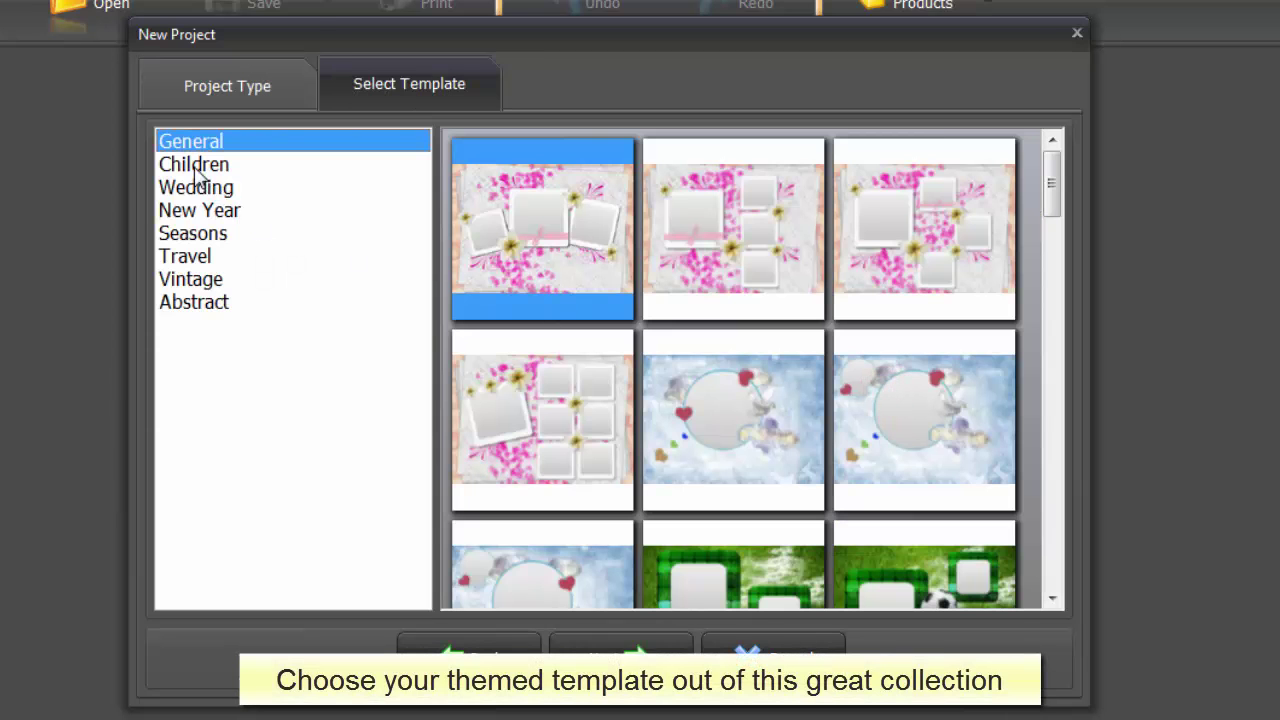
{"action": "left_click", "coordinate": [193, 167]}
{"action": "left_click", "coordinate": [192, 187]}
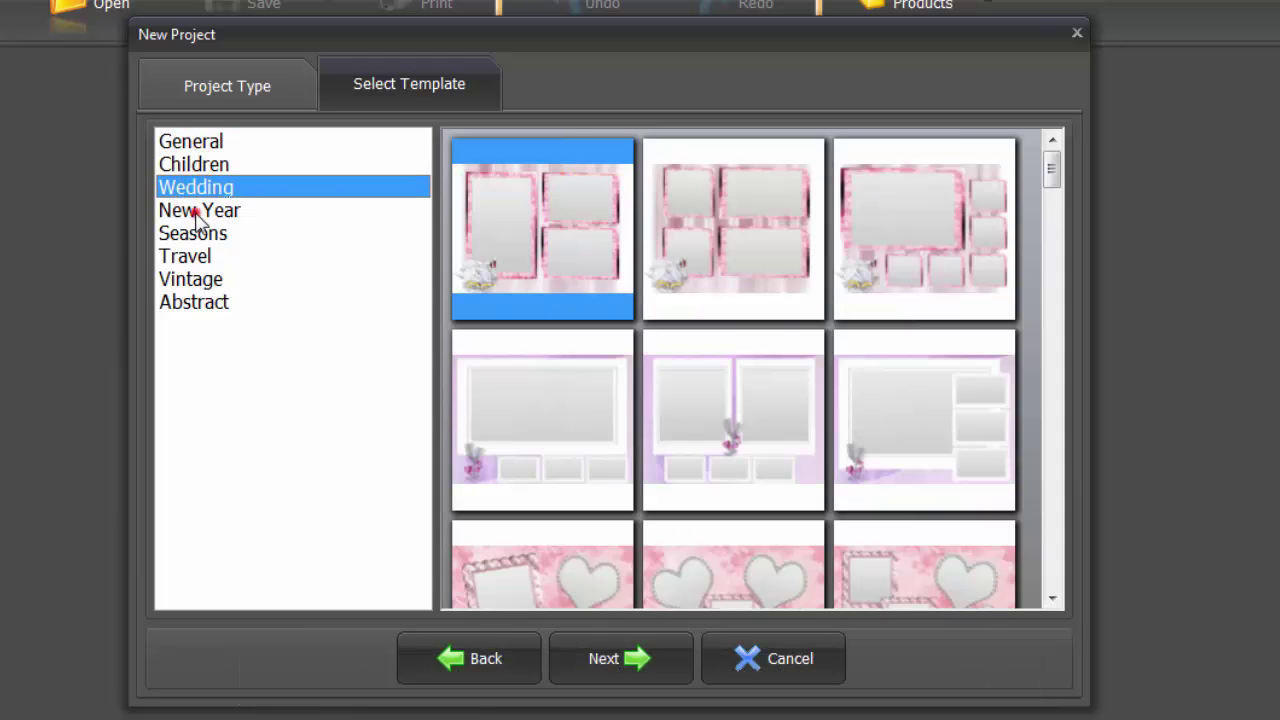
{"action": "left_click", "coordinate": [199, 213]}
{"action": "left_click", "coordinate": [183, 233]}
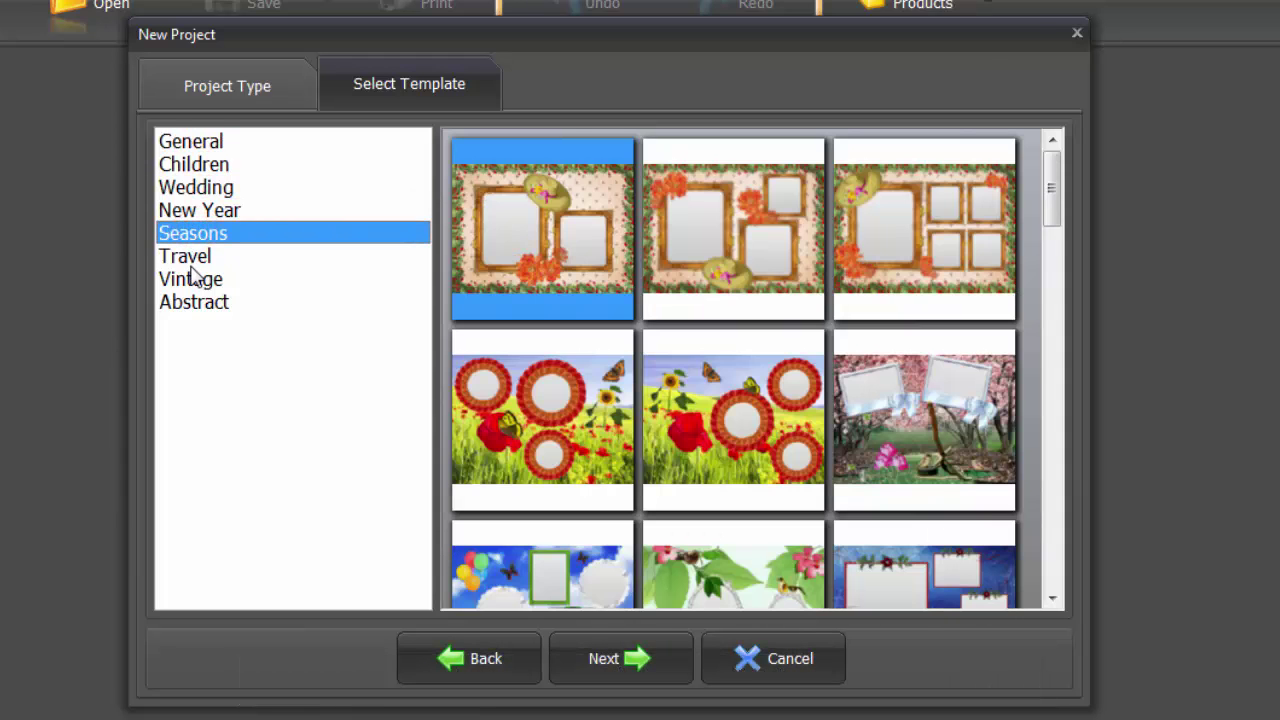
{"action": "left_click", "coordinate": [188, 258]}
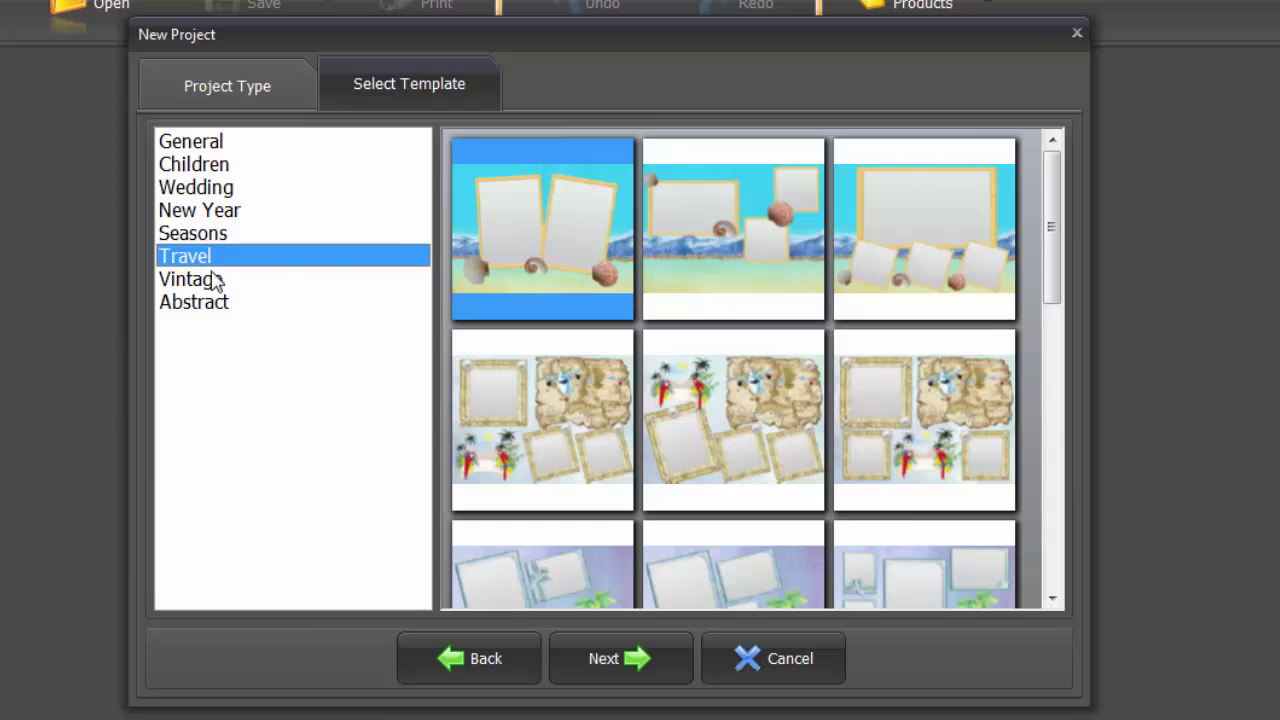
{"action": "left_click_drag", "start_coordinate": [1049, 198], "coordinate": [1045, 275]}
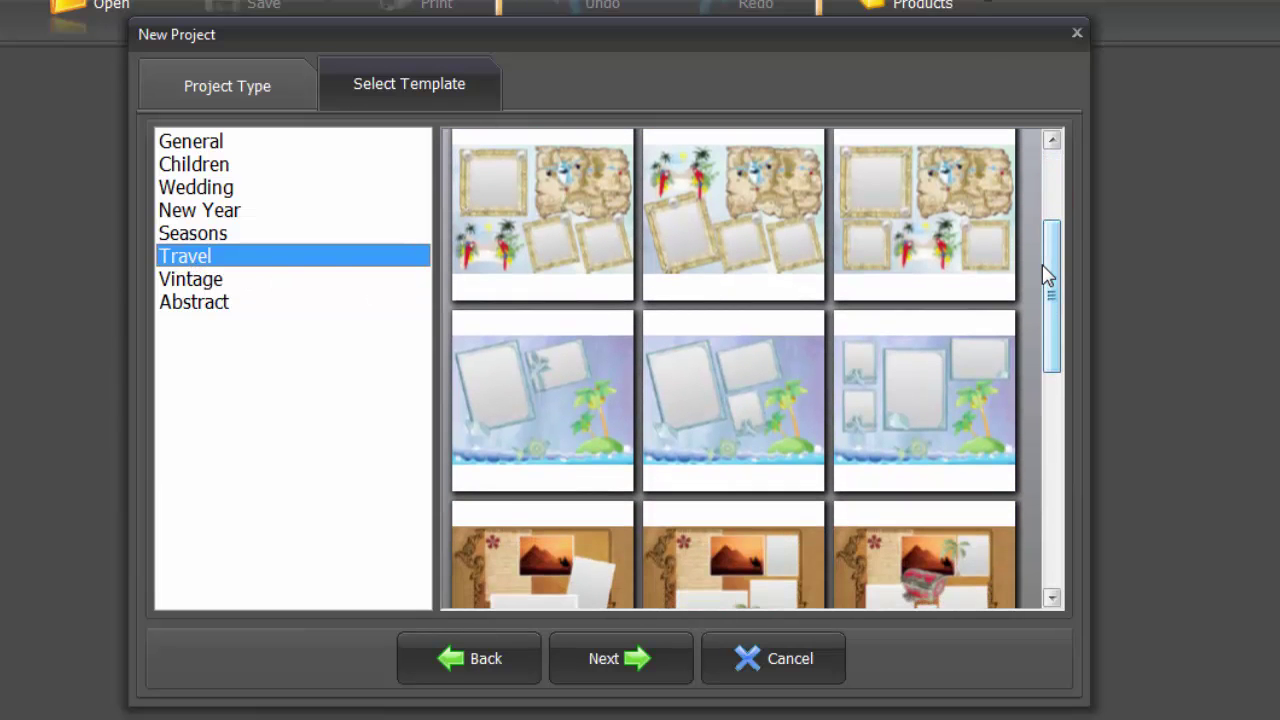
{"action": "left_click", "coordinate": [557, 232]}
Step: Set the page to Letter 8.5 x 11 at 300 dpi and finish the project
{"action": "left_click", "coordinate": [606, 657]}
{"action": "left_click", "coordinate": [486, 168]}
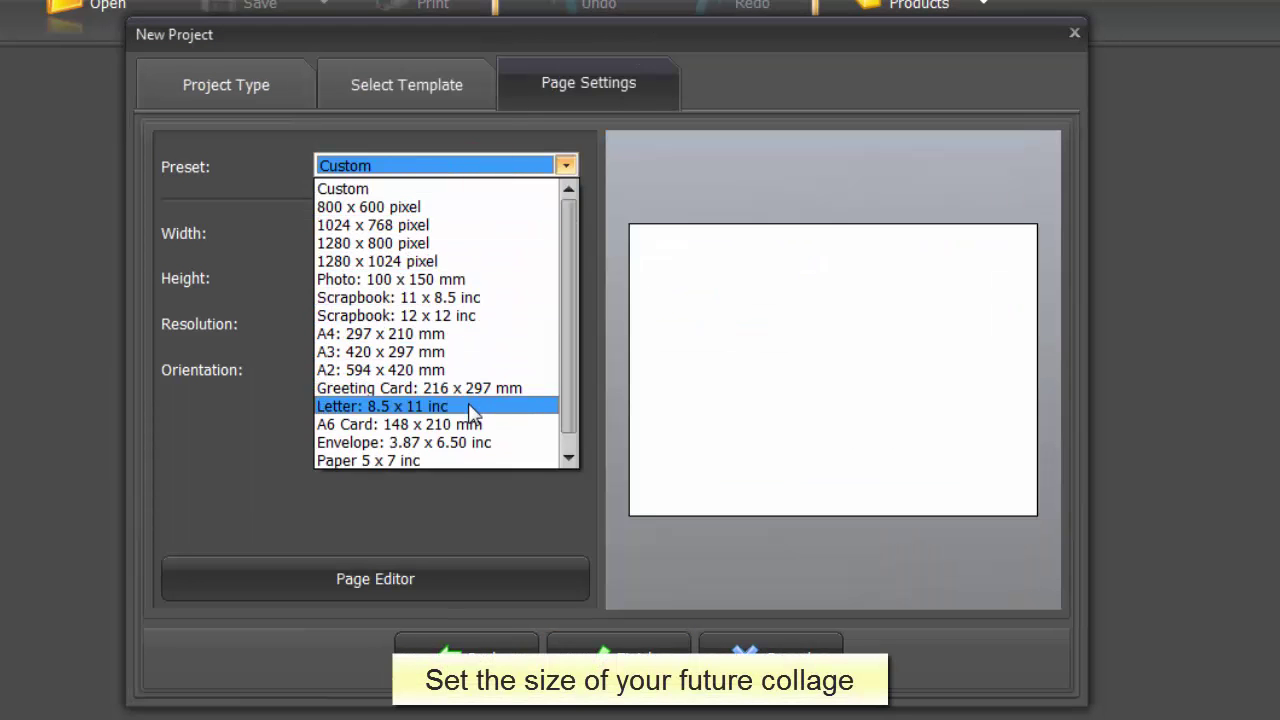
{"action": "left_click", "coordinate": [468, 406]}
{"action": "left_click", "coordinate": [432, 327]}
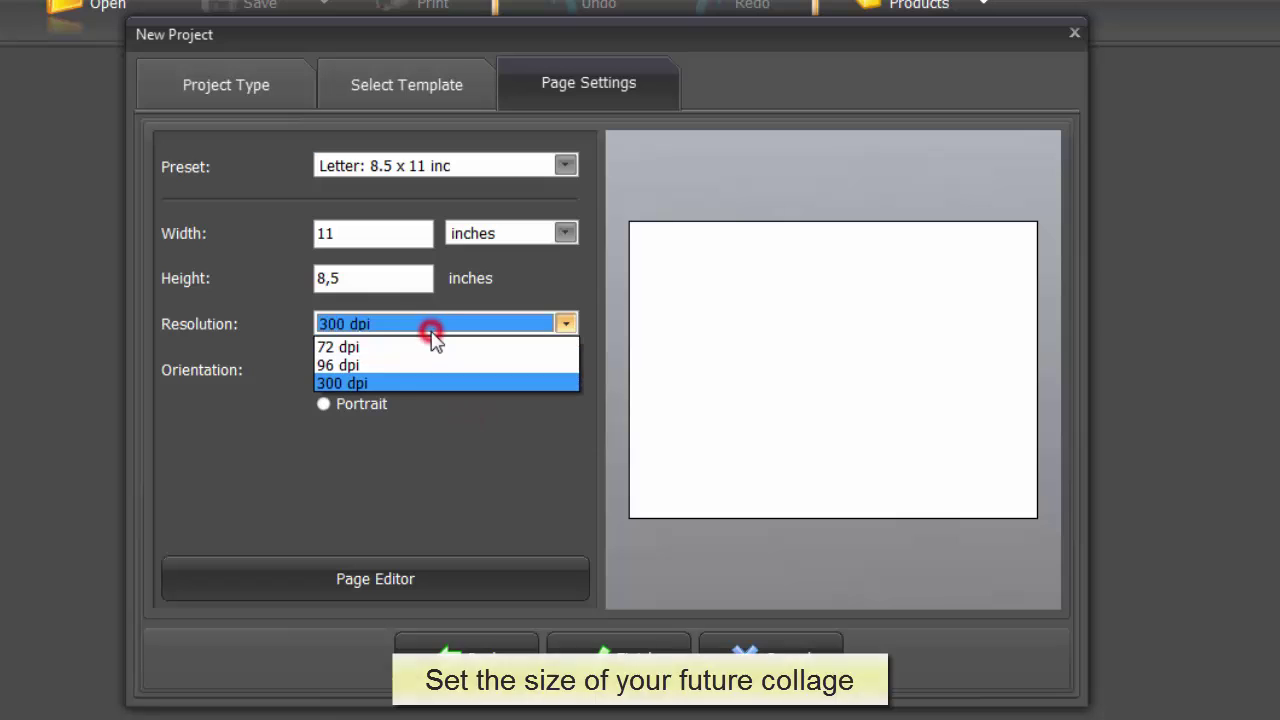
{"action": "left_click", "coordinate": [428, 326]}
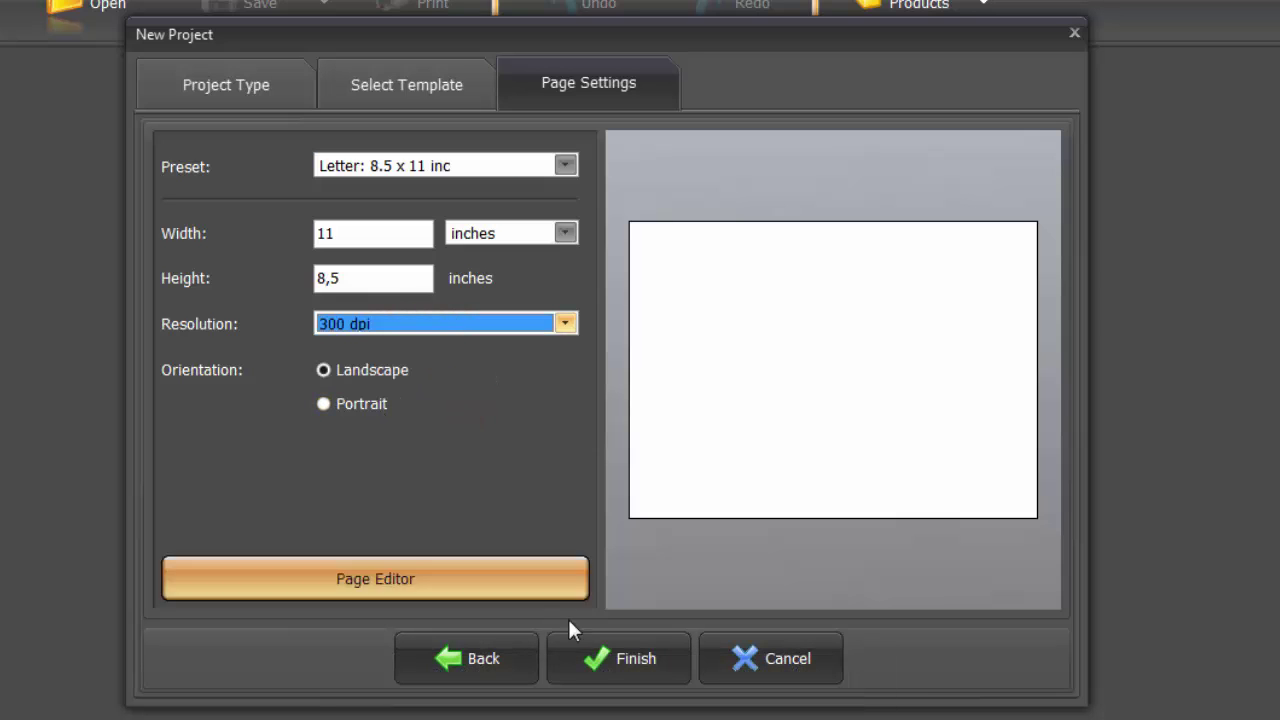
{"action": "left_click", "coordinate": [615, 668]}
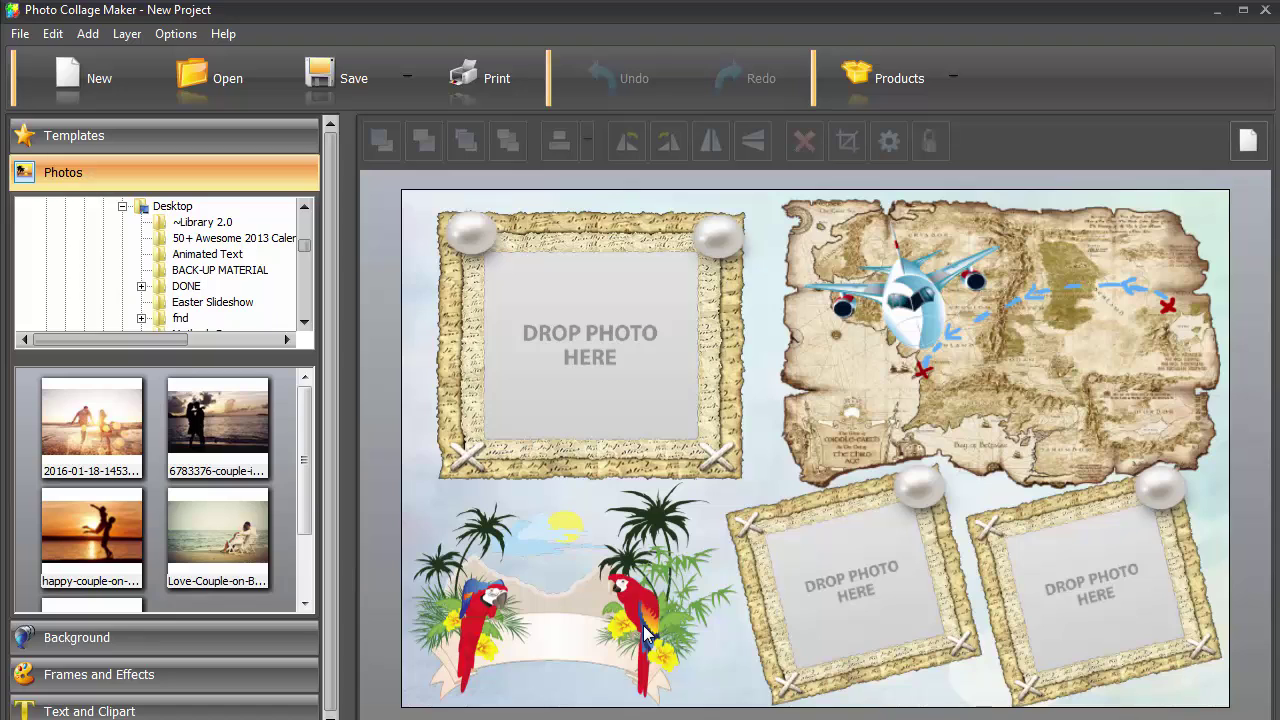
Step: Place Love-Couple top-left, 2016-01-18 lower middle, and loving-couple.jpg in the remaining frame
{"action": "left_click_drag", "start_coordinate": [209, 498], "coordinate": [594, 357]}
{"action": "left_click_drag", "start_coordinate": [88, 430], "coordinate": [844, 587]}
{"action": "scroll", "coordinate": [319, 419], "scroll_direction": "down", "scroll_amount": 2}
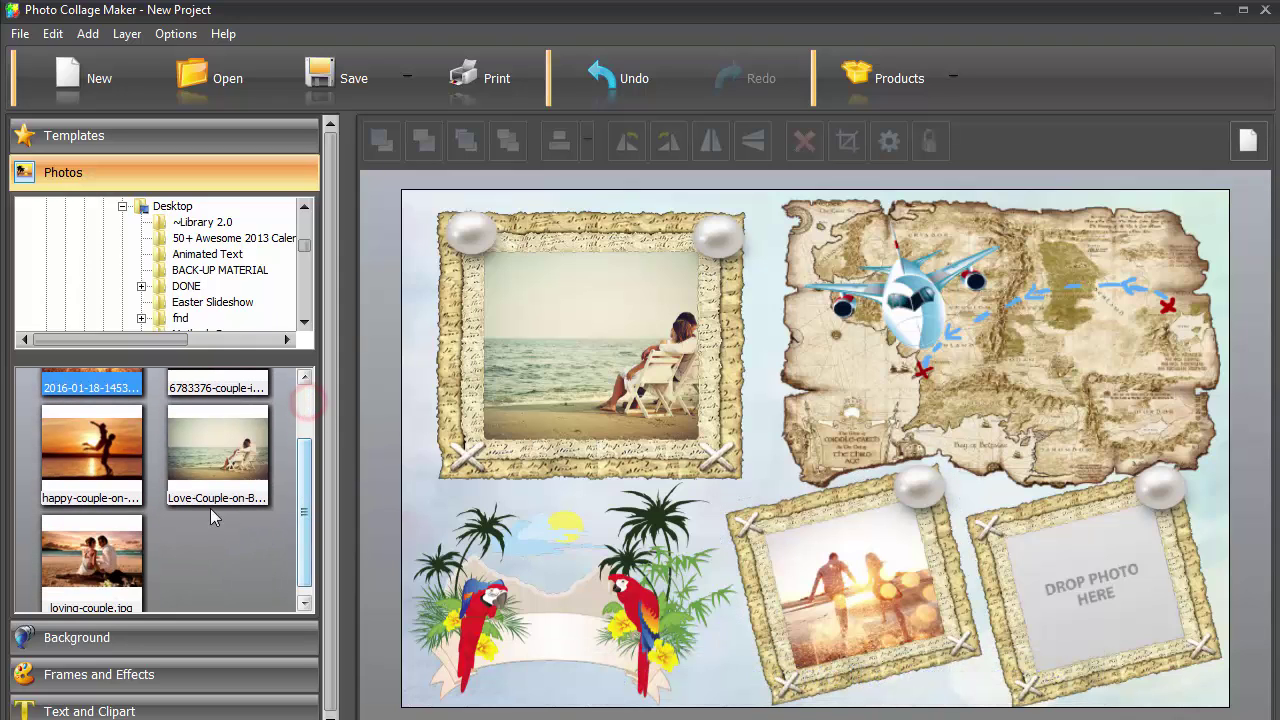
{"action": "left_click_drag", "start_coordinate": [90, 548], "coordinate": [1076, 606]}
Step: Crop the top-left photo by shifting the crop area right onto the seated couple
{"action": "left_click", "coordinate": [611, 357]}
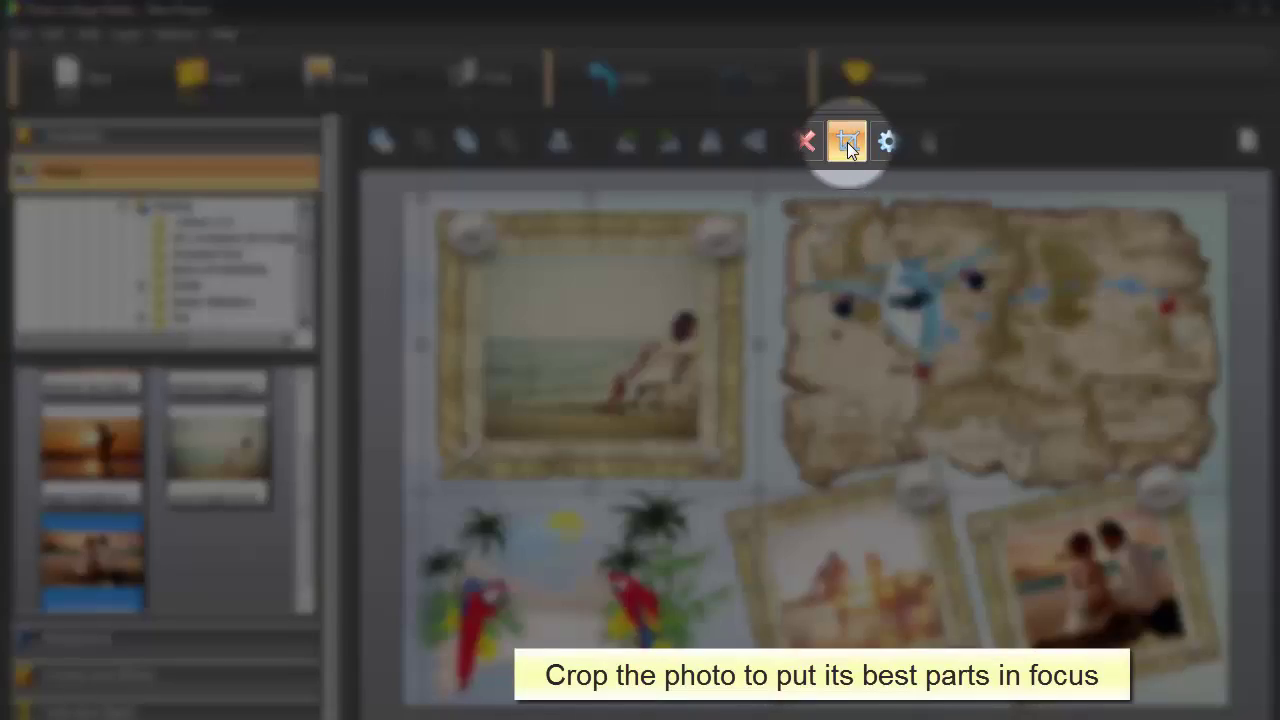
{"action": "left_click", "coordinate": [847, 142]}
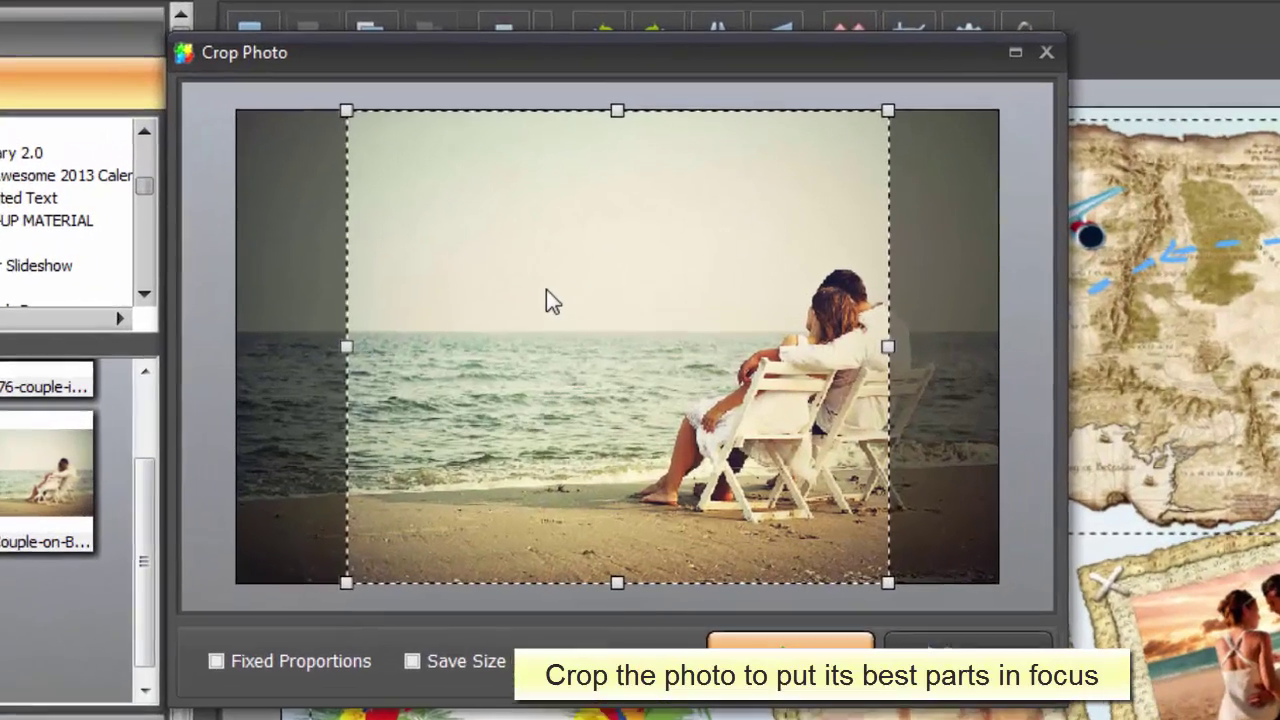
{"action": "left_click_drag", "start_coordinate": [546, 289], "coordinate": [671, 312]}
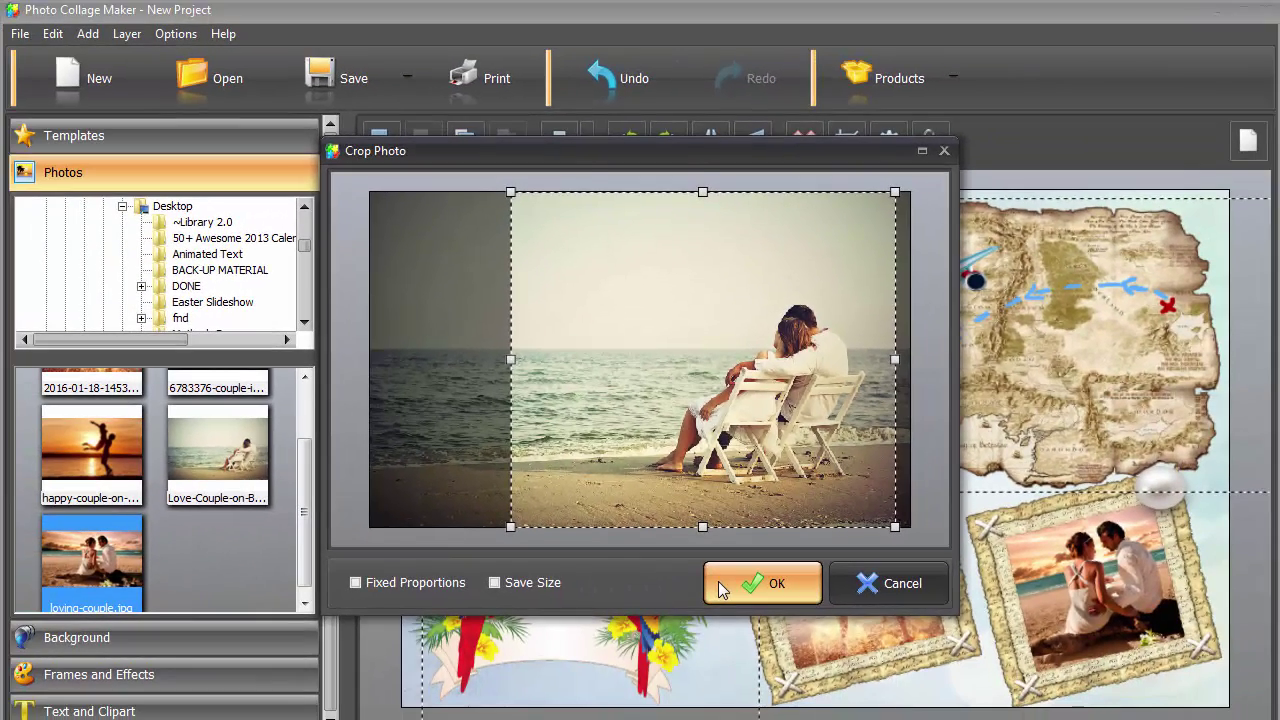
{"action": "left_click", "coordinate": [718, 581]}
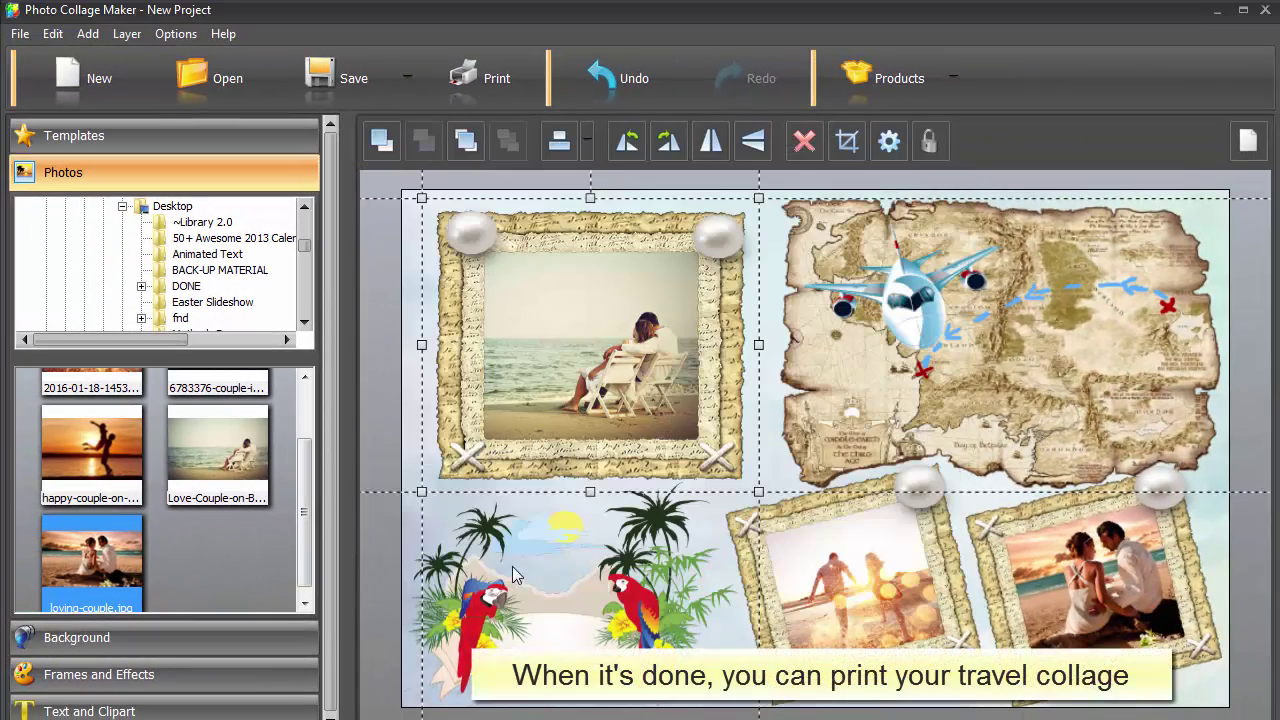
{"action": "left_click", "coordinate": [377, 374]}
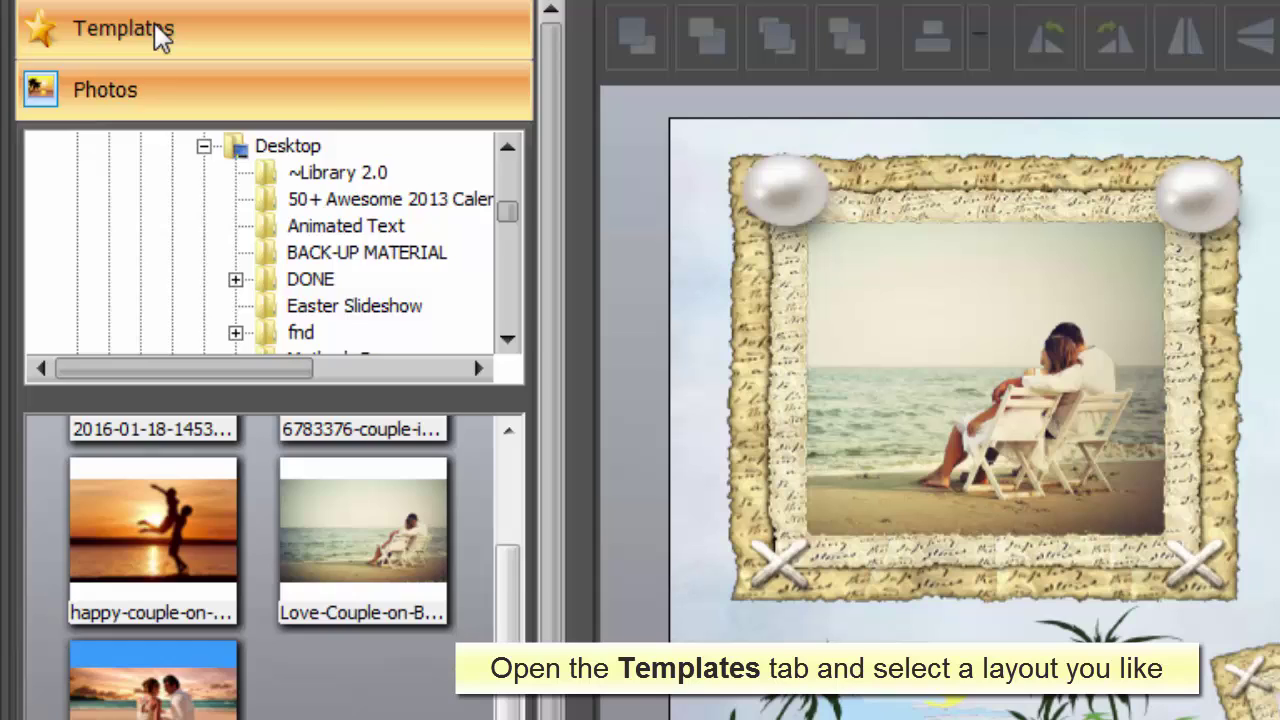
Step: Switch the templates list to Page Layouts and browse the Texture, Jumble and Polaroid categories
{"action": "left_click", "coordinate": [92, 132]}
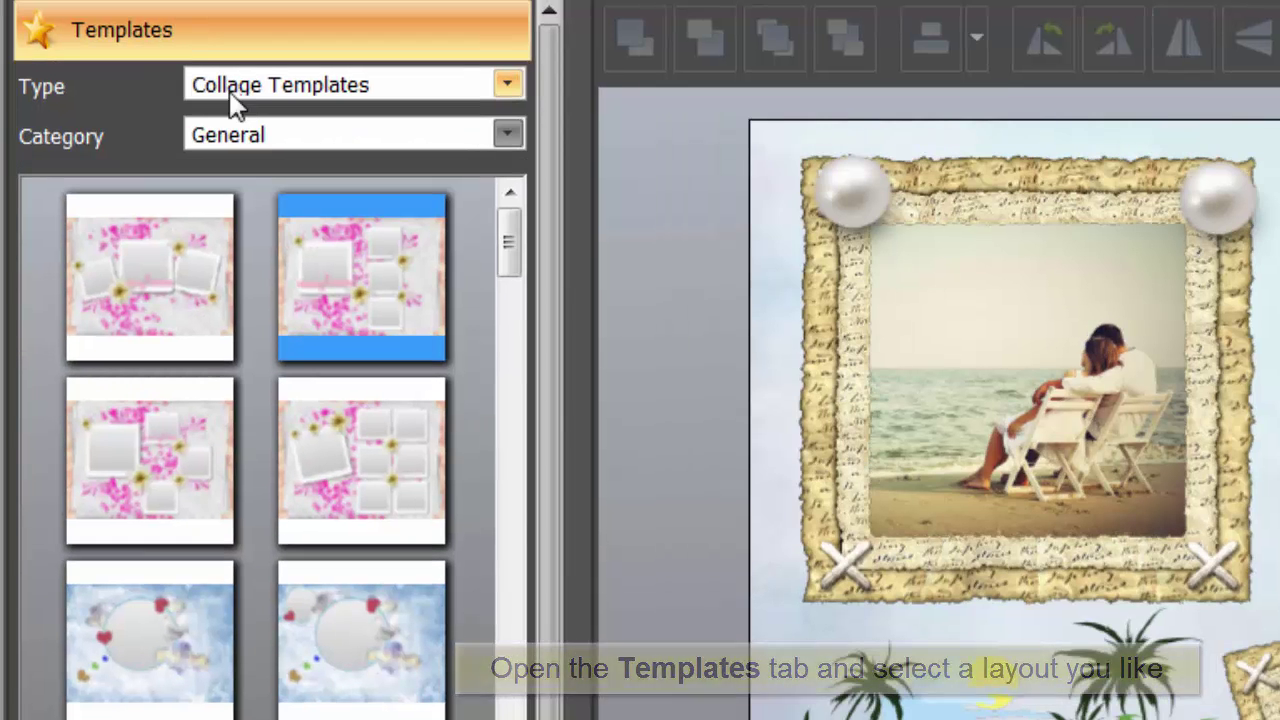
{"action": "left_click", "coordinate": [230, 90]}
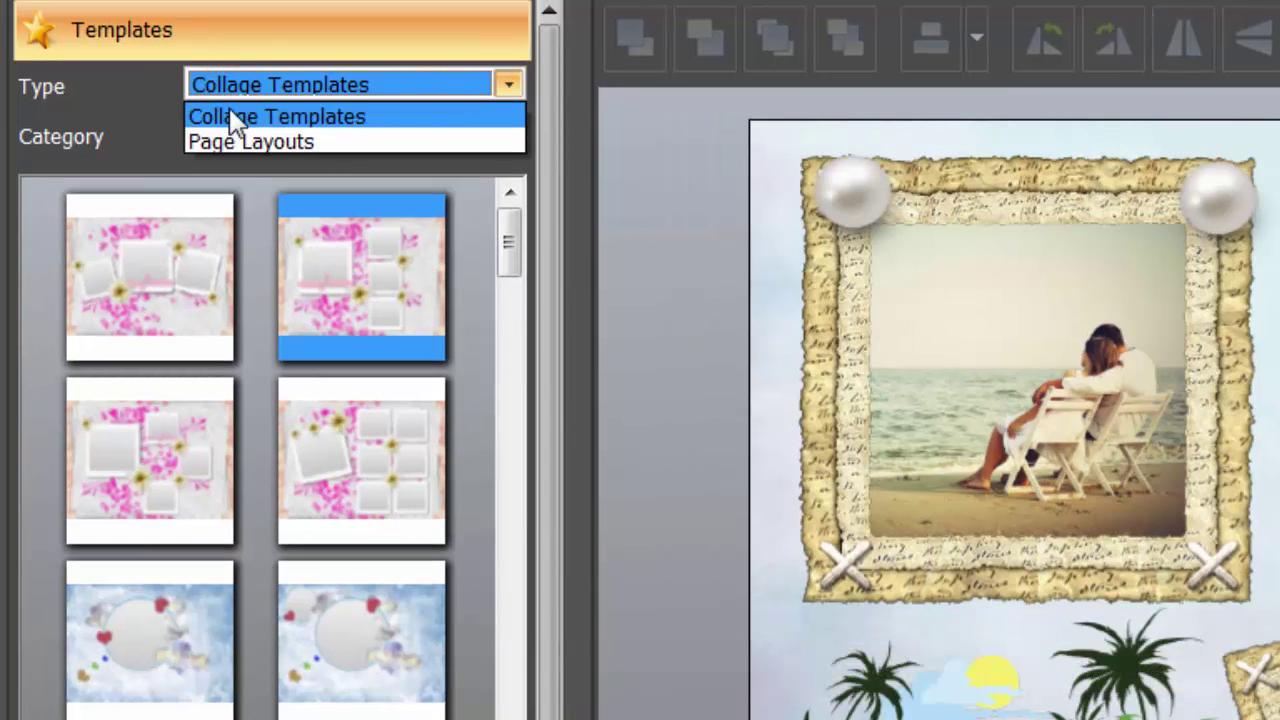
{"action": "left_click", "coordinate": [230, 141]}
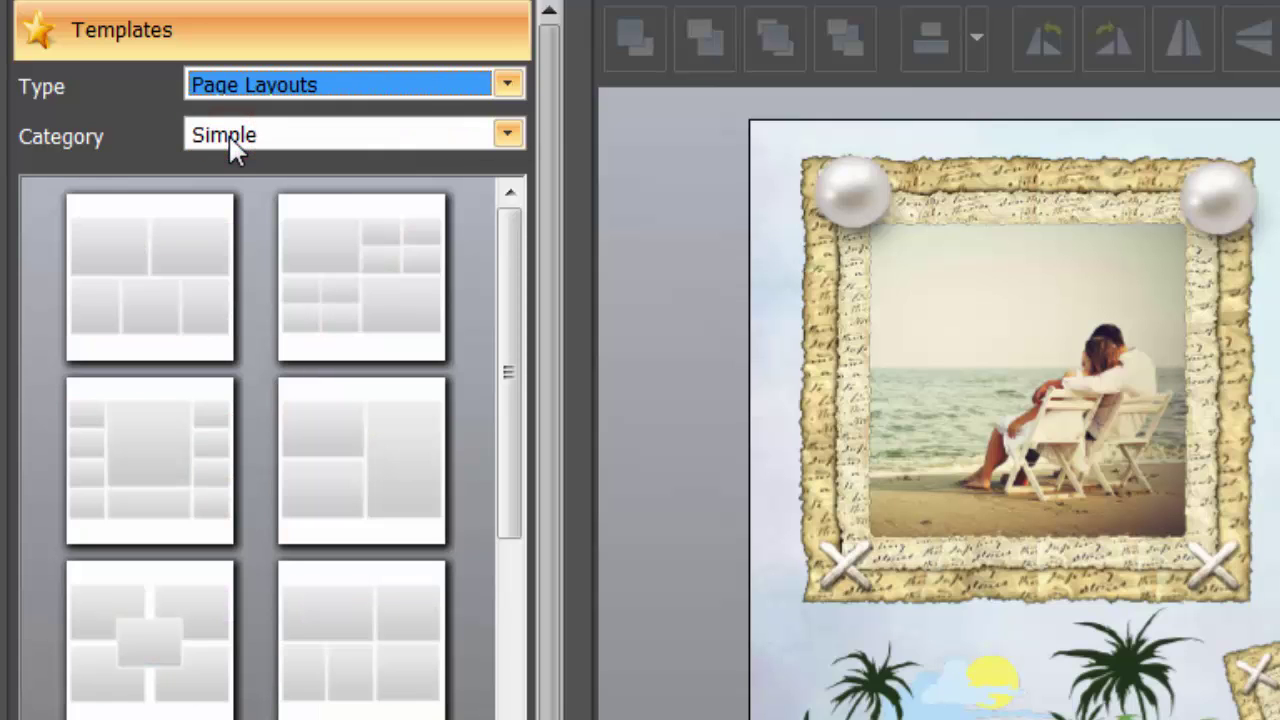
{"action": "left_click", "coordinate": [228, 134]}
{"action": "left_click", "coordinate": [228, 189]}
{"action": "left_click", "coordinate": [236, 133]}
{"action": "left_click", "coordinate": [233, 210]}
{"action": "left_click", "coordinate": [233, 137]}
{"action": "left_click", "coordinate": [226, 241]}
Step: Apply the Simple five-box layout with a centre box, confirming it replaces the collage
{"action": "left_click", "coordinate": [226, 135]}
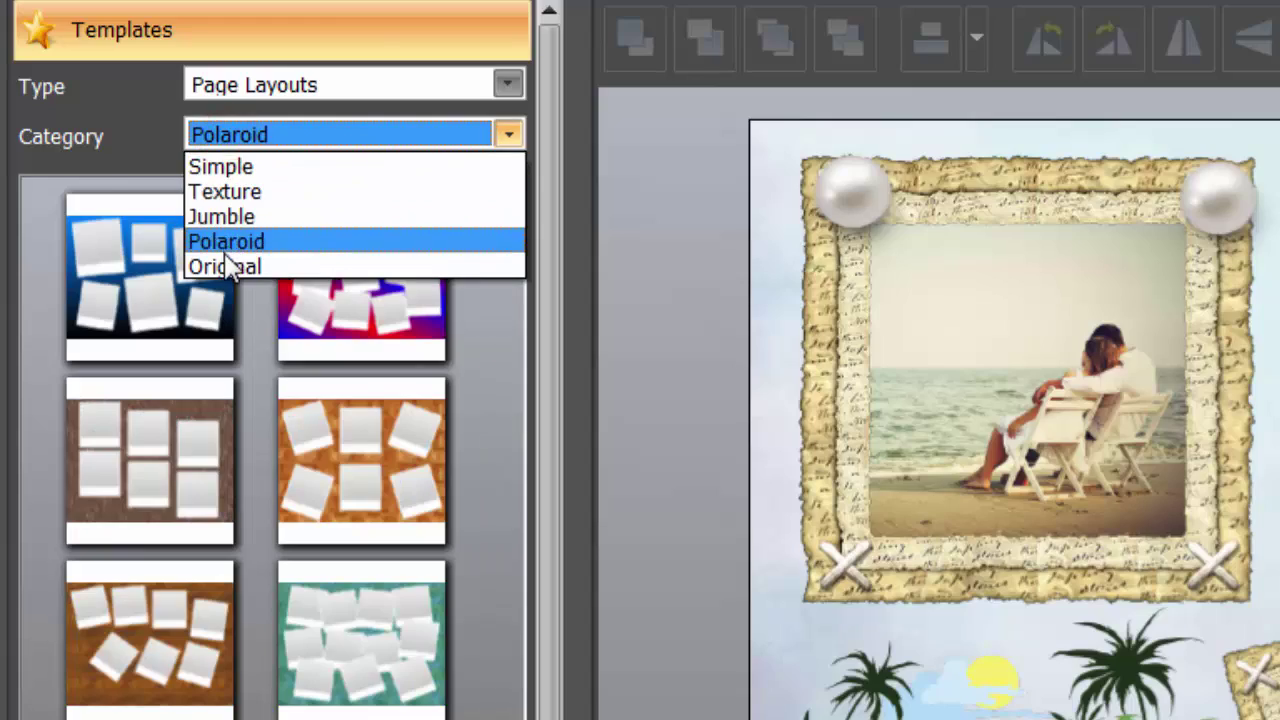
{"action": "left_click", "coordinate": [223, 266]}
{"action": "left_click", "coordinate": [226, 135]}
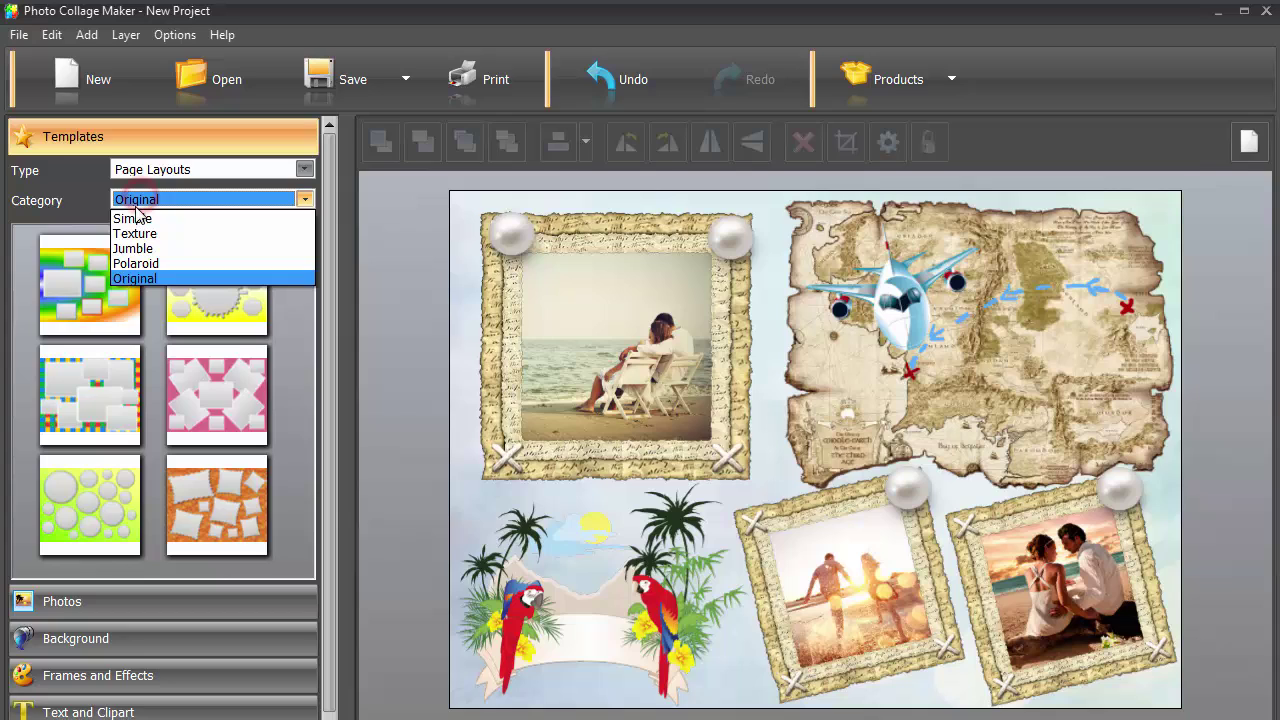
{"action": "left_click", "coordinate": [133, 218]}
{"action": "left_click", "coordinate": [89, 519]}
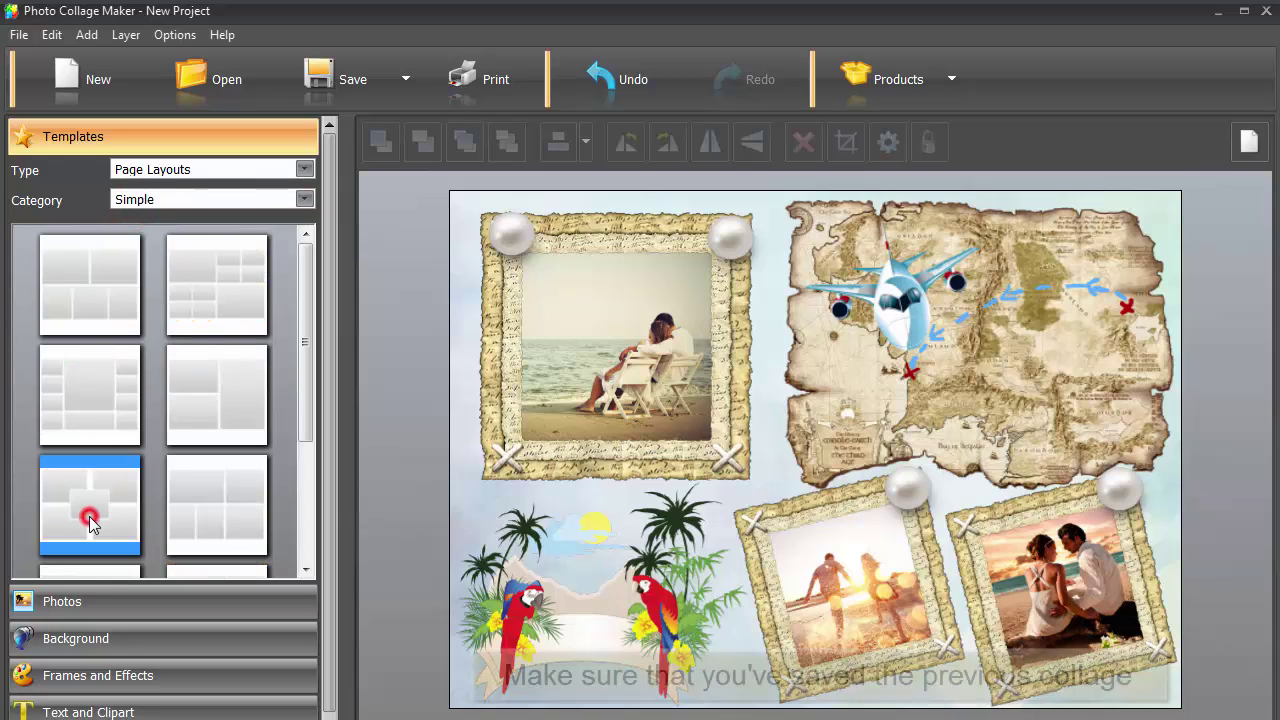
{"action": "double_click", "coordinate": [89, 519]}
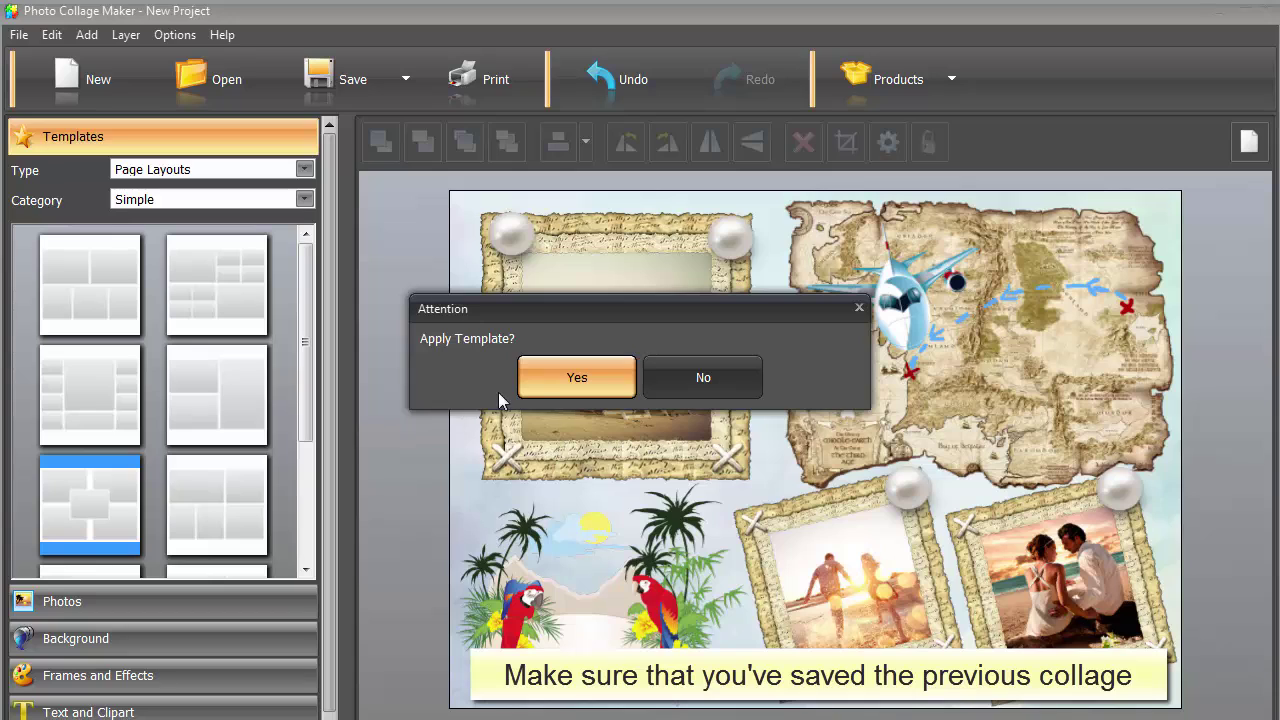
{"action": "left_click", "coordinate": [561, 381]}
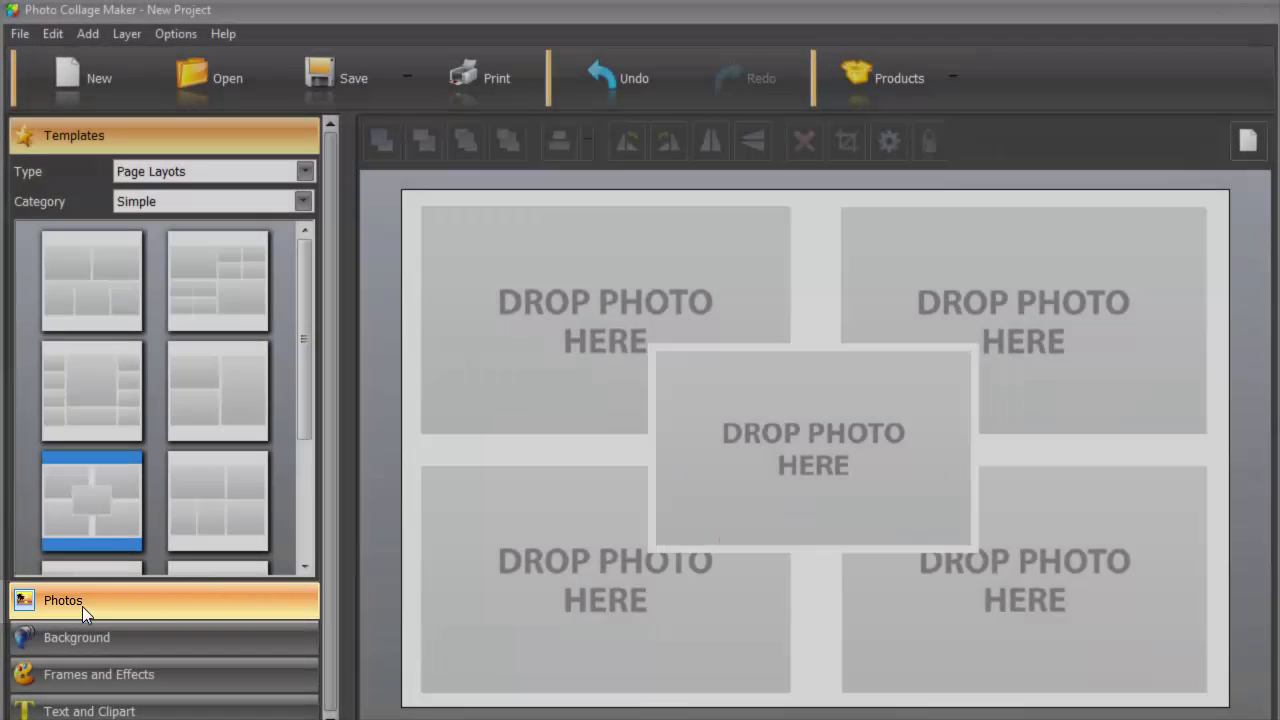
Step: Put loving-couple.jpg in the centre and the splashing, silhouette and Love-Couple photos in the corners
{"action": "left_click", "coordinate": [82, 606]}
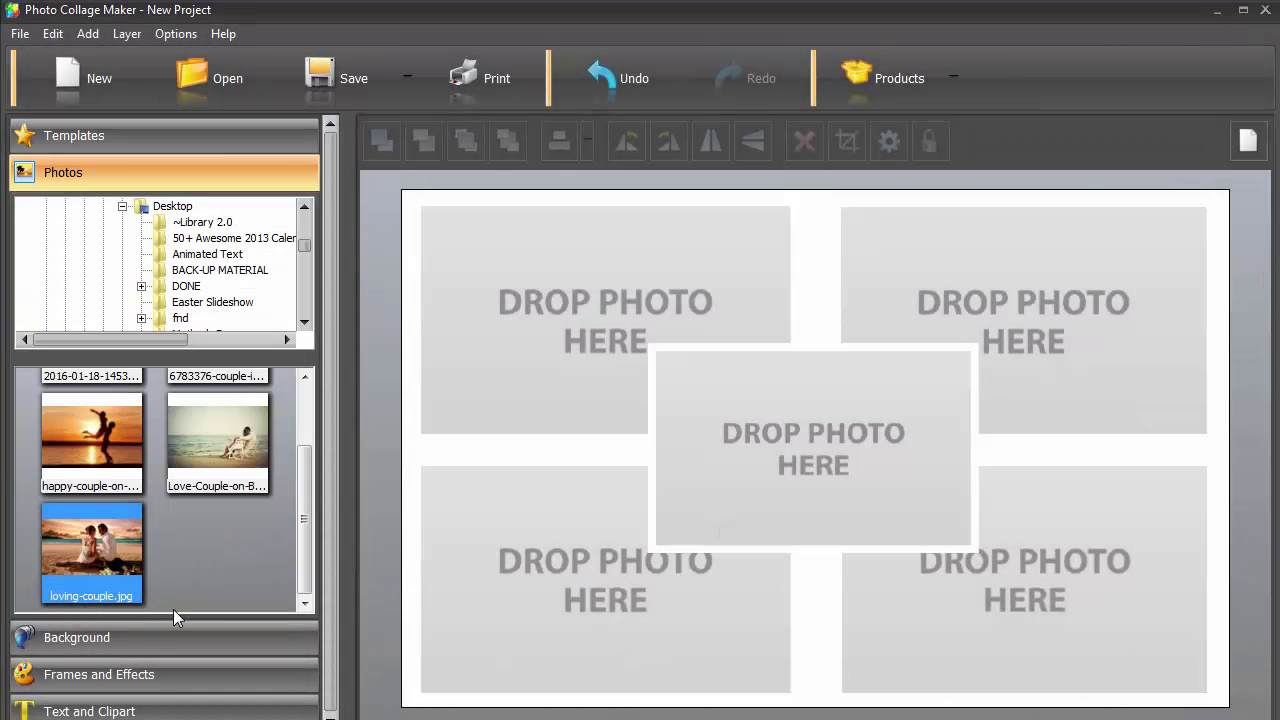
{"action": "left_click_drag", "start_coordinate": [108, 548], "coordinate": [775, 456]}
{"action": "left_click_drag", "start_coordinate": [305, 515], "coordinate": [305, 455]}
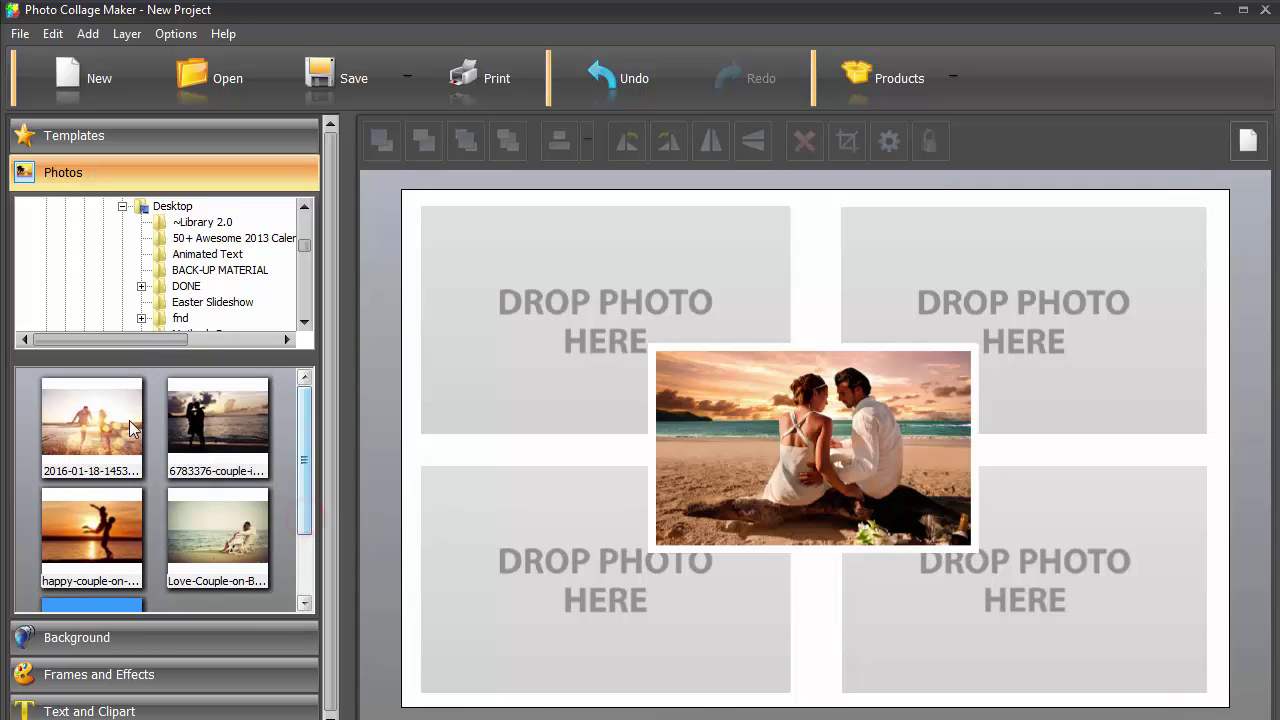
{"action": "left_click_drag", "start_coordinate": [123, 419], "coordinate": [543, 363]}
{"action": "left_click_drag", "start_coordinate": [90, 530], "coordinate": [984, 322]}
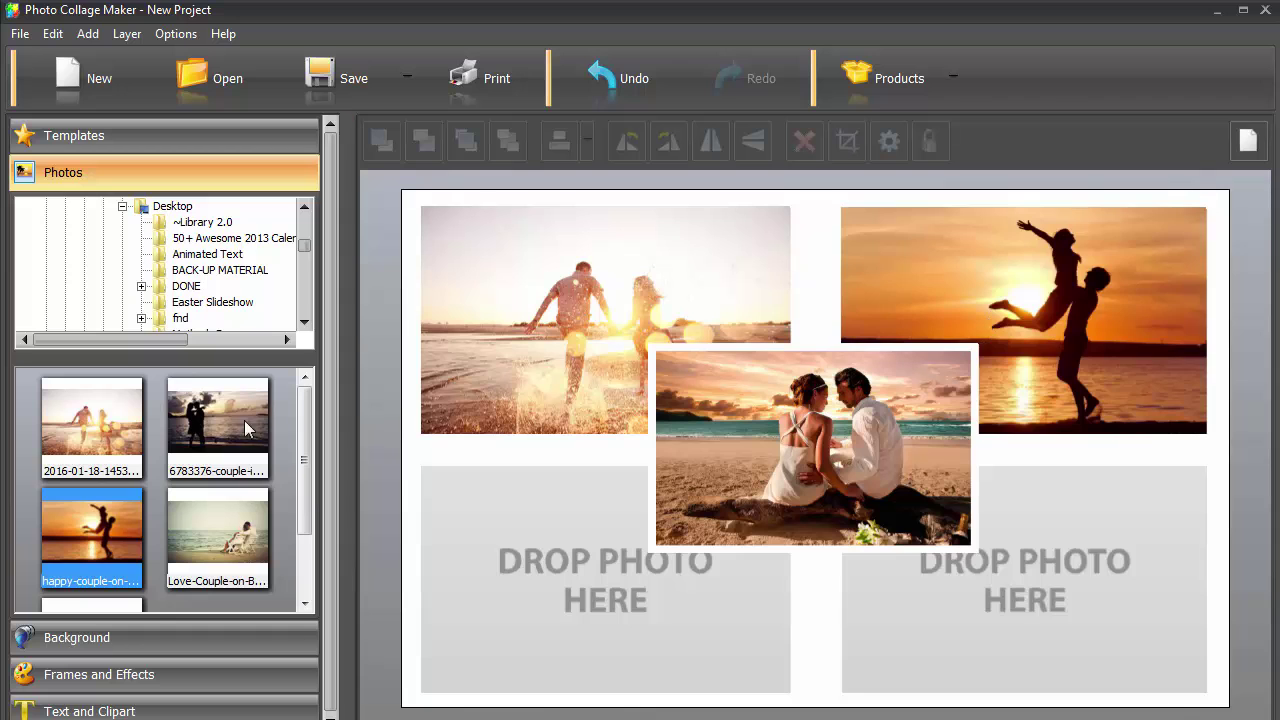
{"action": "left_click_drag", "start_coordinate": [236, 418], "coordinate": [540, 556]}
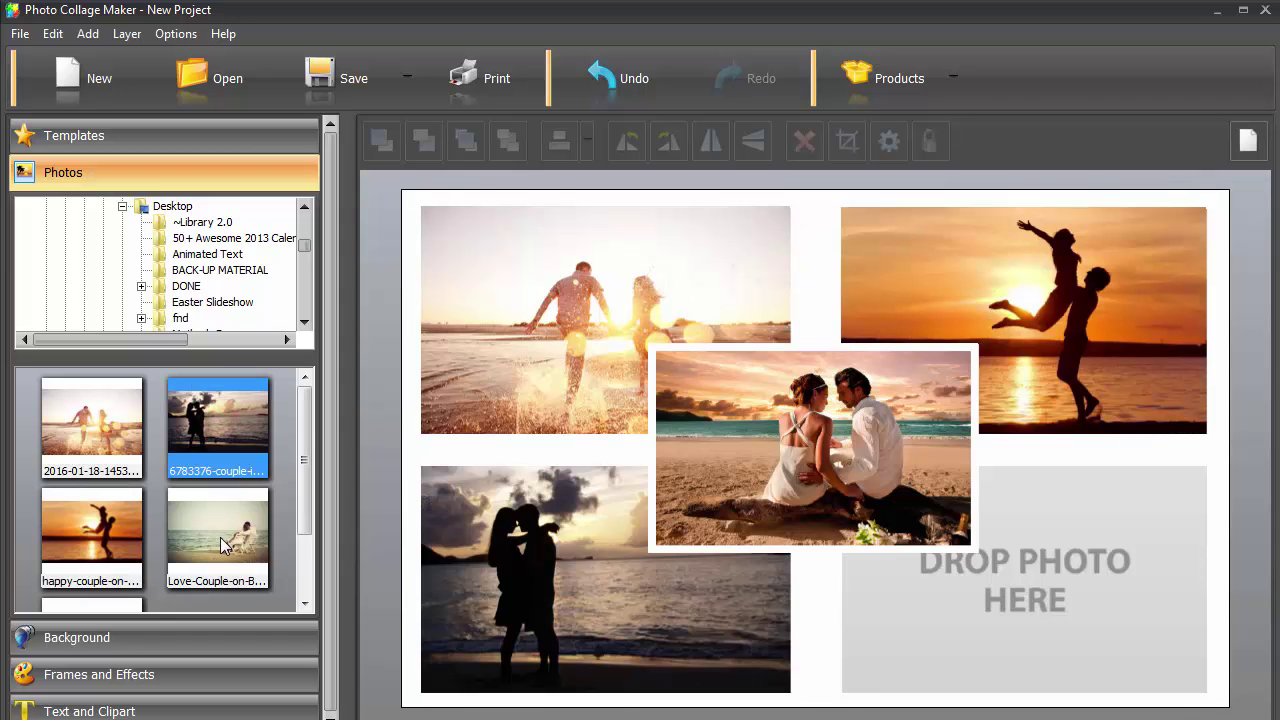
{"action": "left_click_drag", "start_coordinate": [218, 536], "coordinate": [1068, 606]}
Step: Set the page background to Gradient and choose the red-black gallery gradient
{"action": "left_click", "coordinate": [67, 640]}
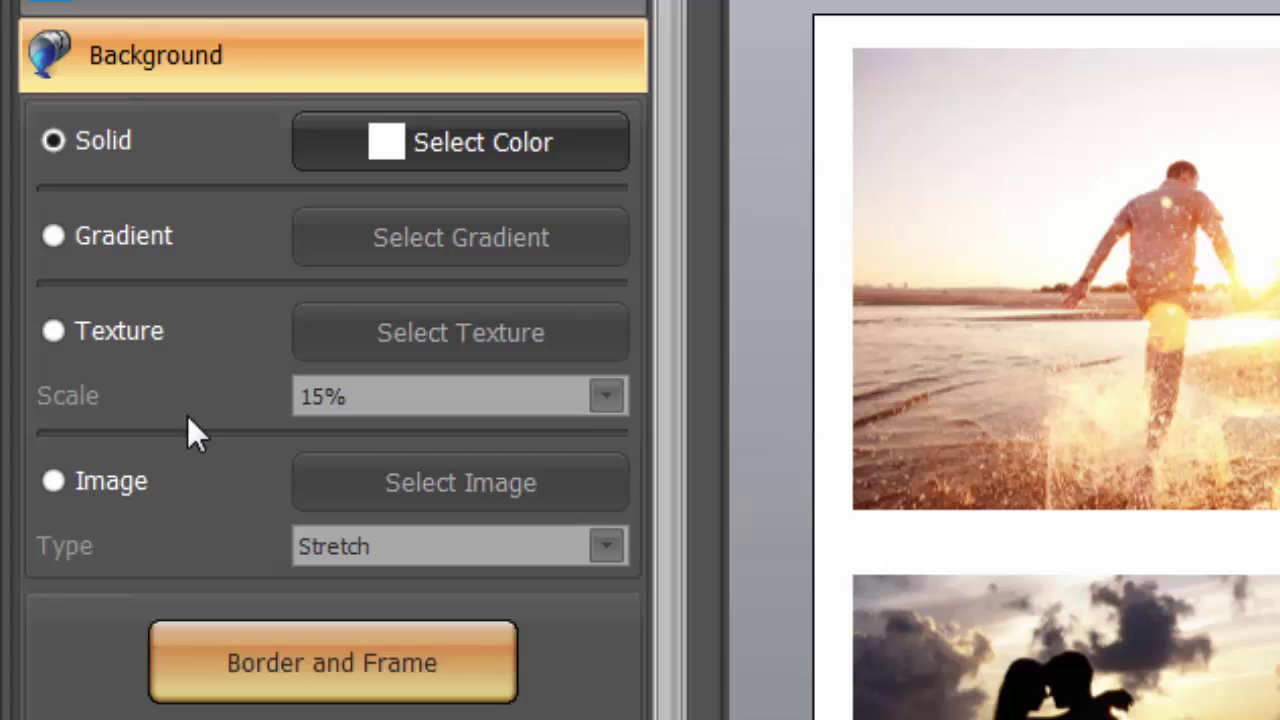
{"action": "left_click", "coordinate": [53, 236]}
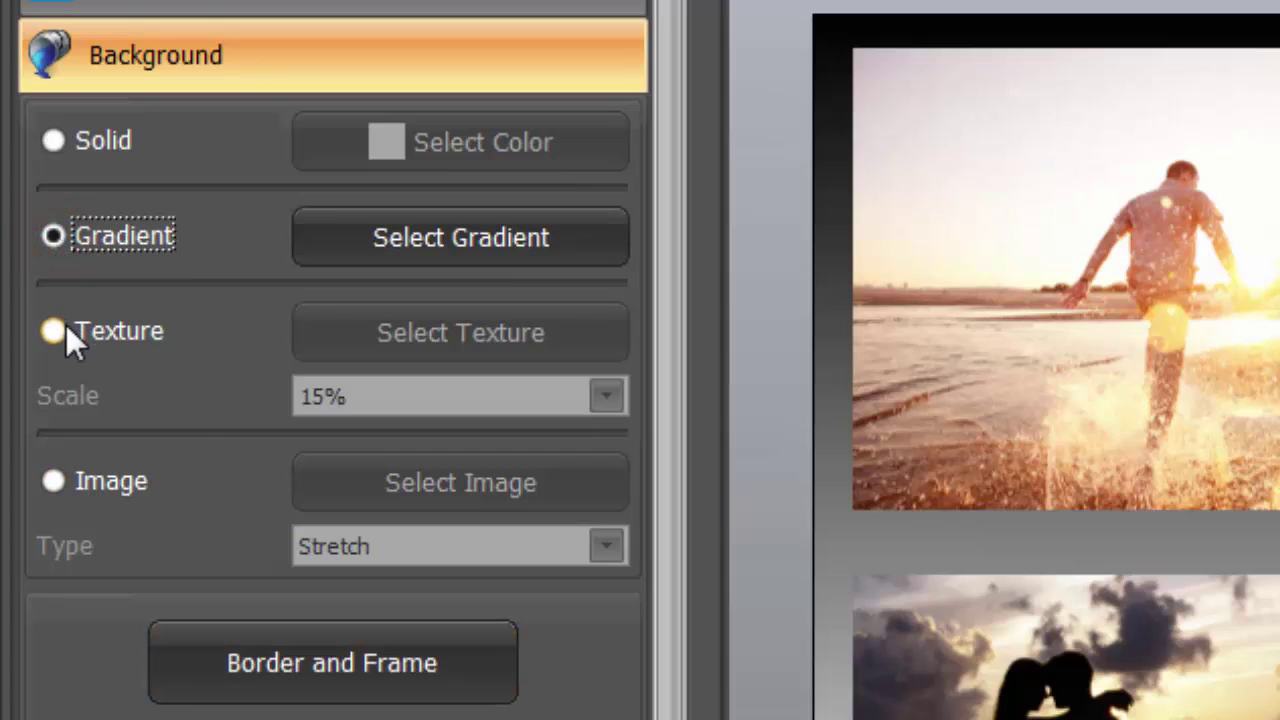
{"action": "left_click", "coordinate": [53, 331]}
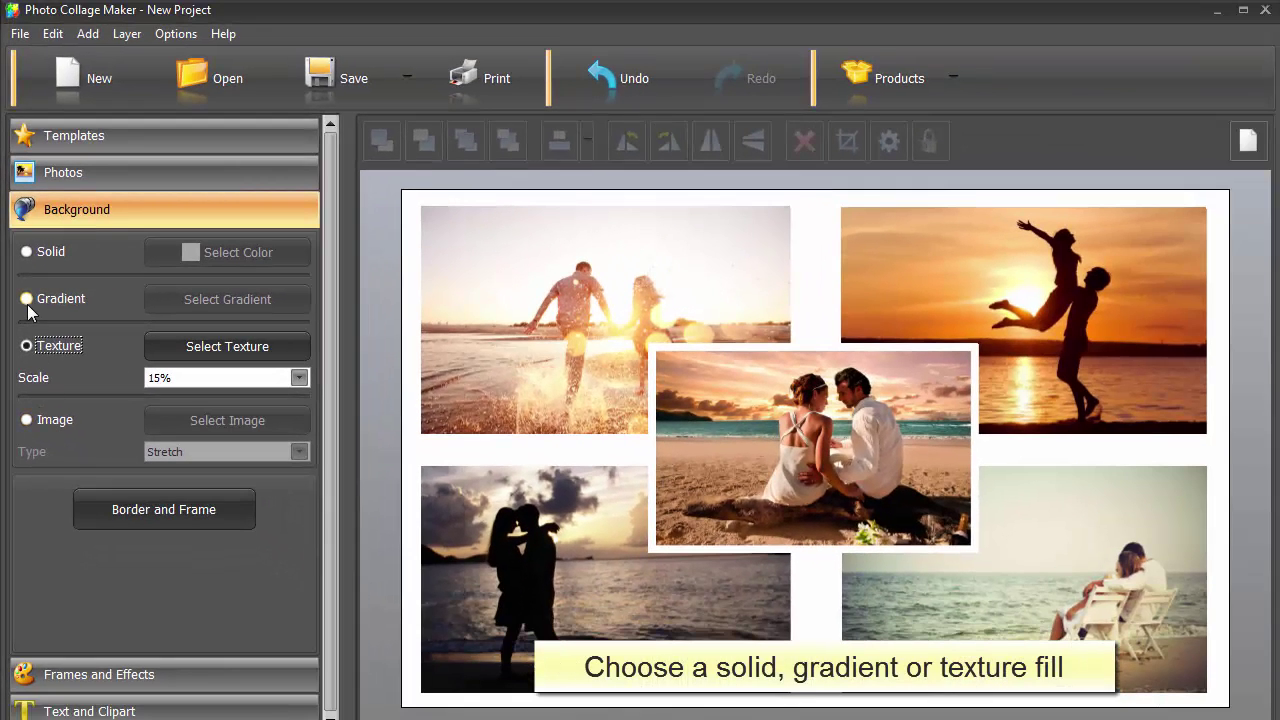
{"action": "left_click", "coordinate": [29, 293]}
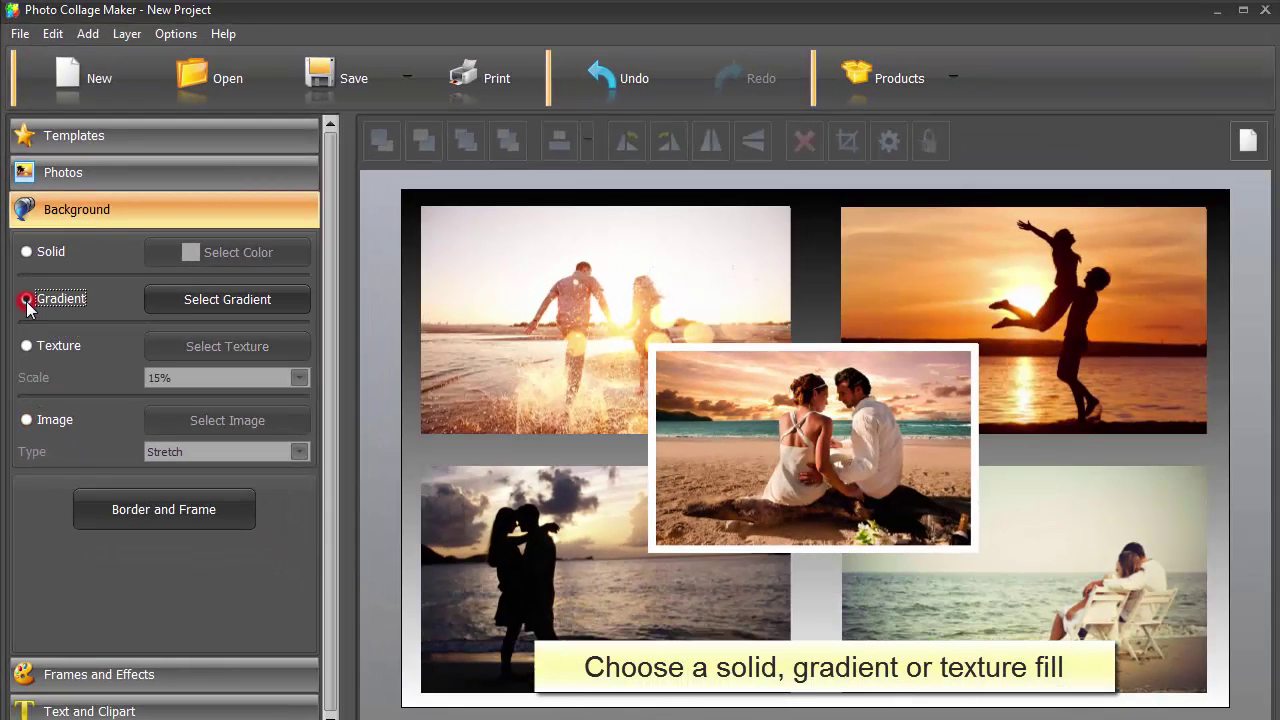
{"action": "left_click", "coordinate": [204, 301]}
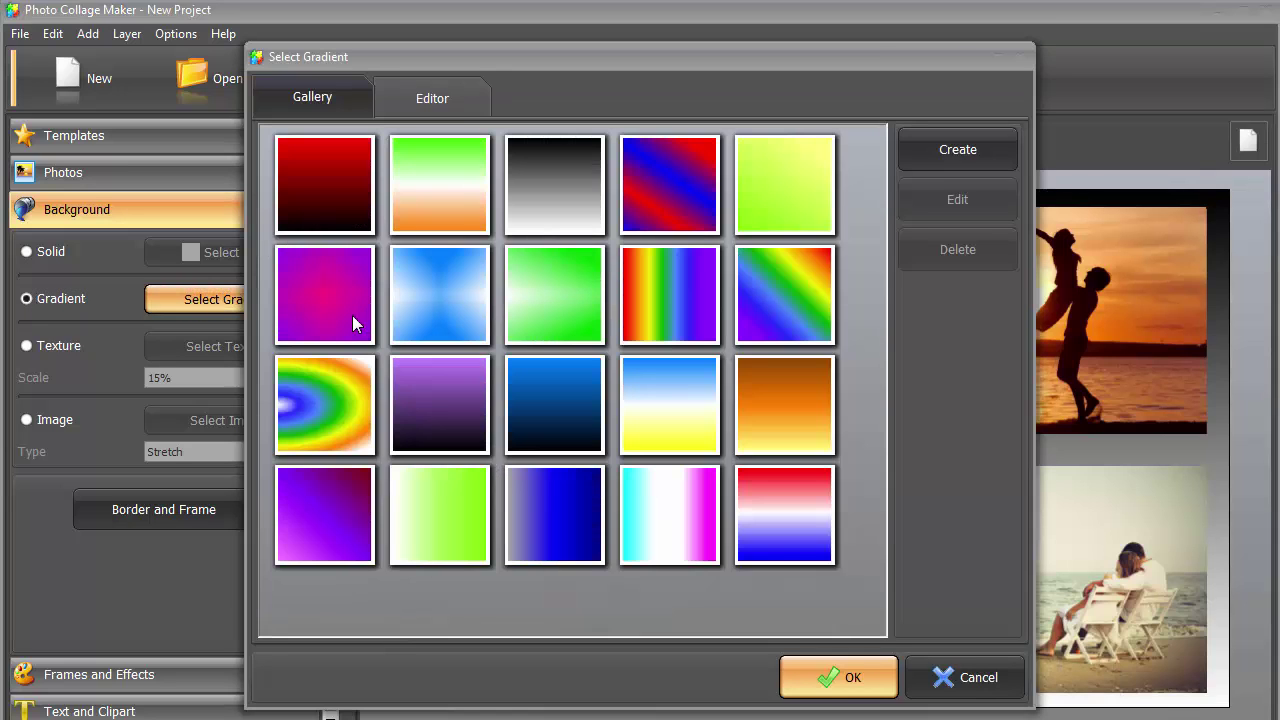
{"action": "left_click", "coordinate": [326, 191]}
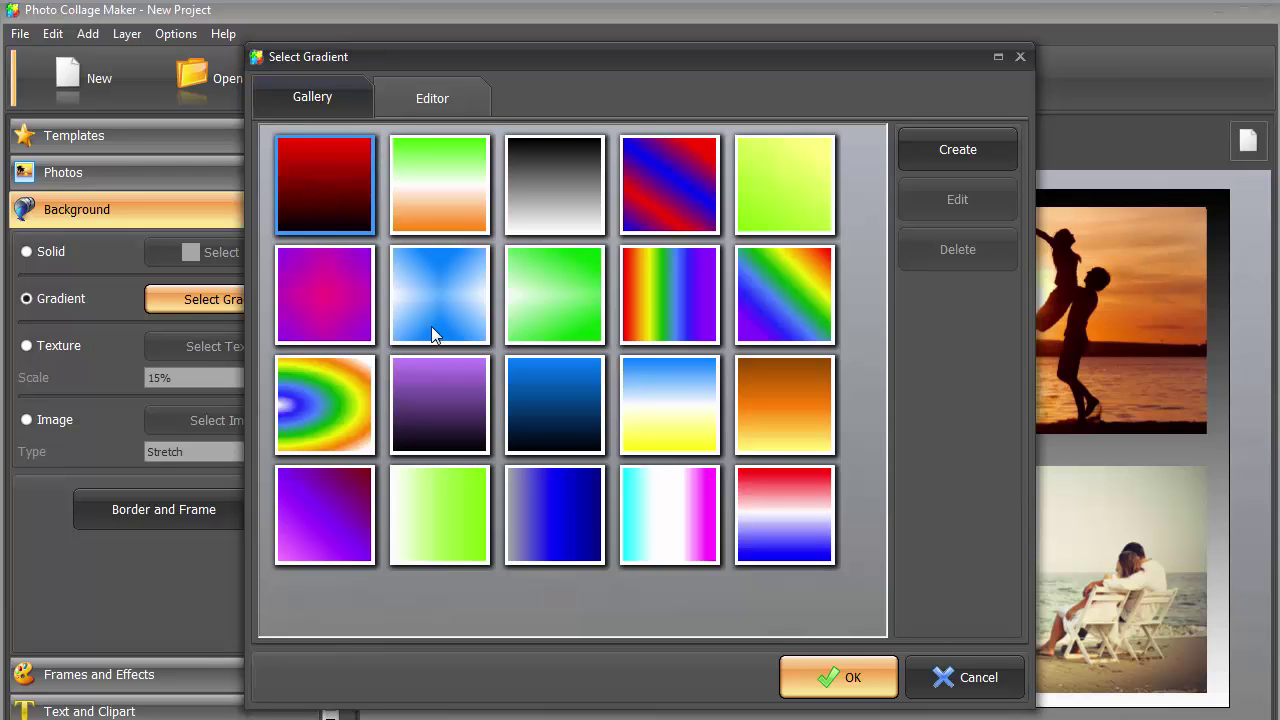
{"action": "left_click", "coordinate": [845, 678]}
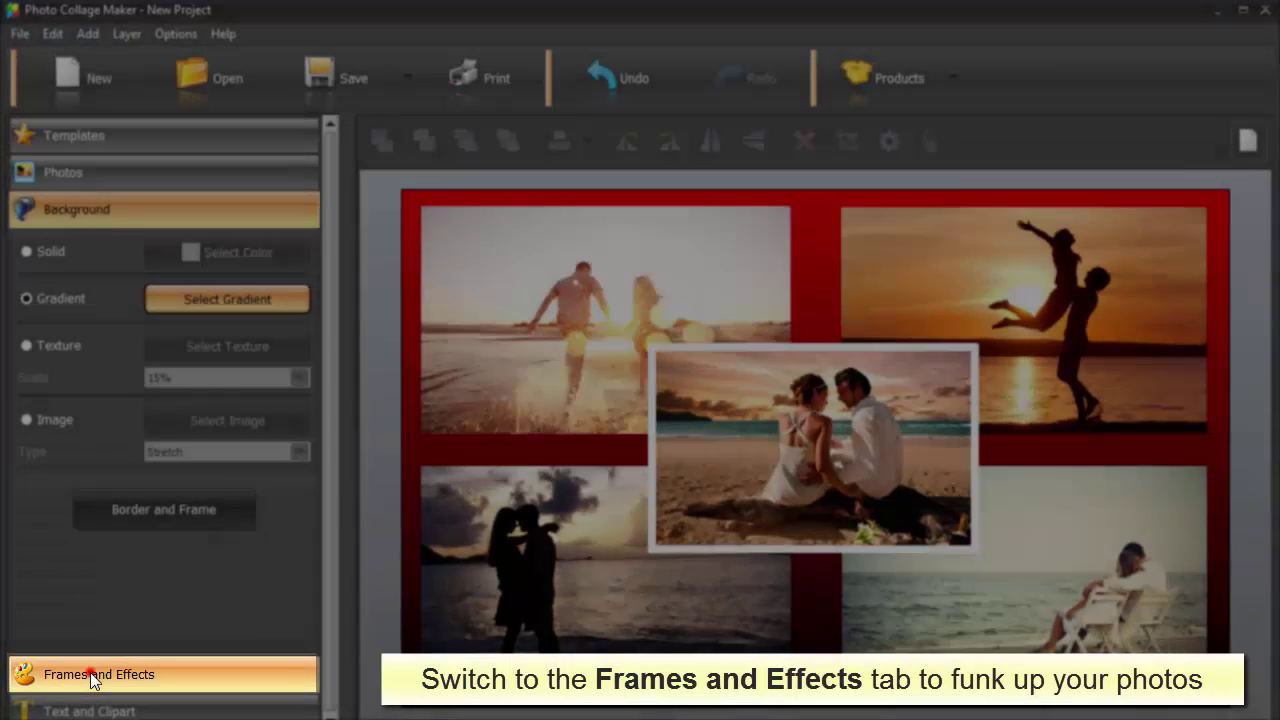
Step: Apply the gold frame from the Classic frame category to the centre loving-couple photo
{"action": "left_click", "coordinate": [92, 676]}
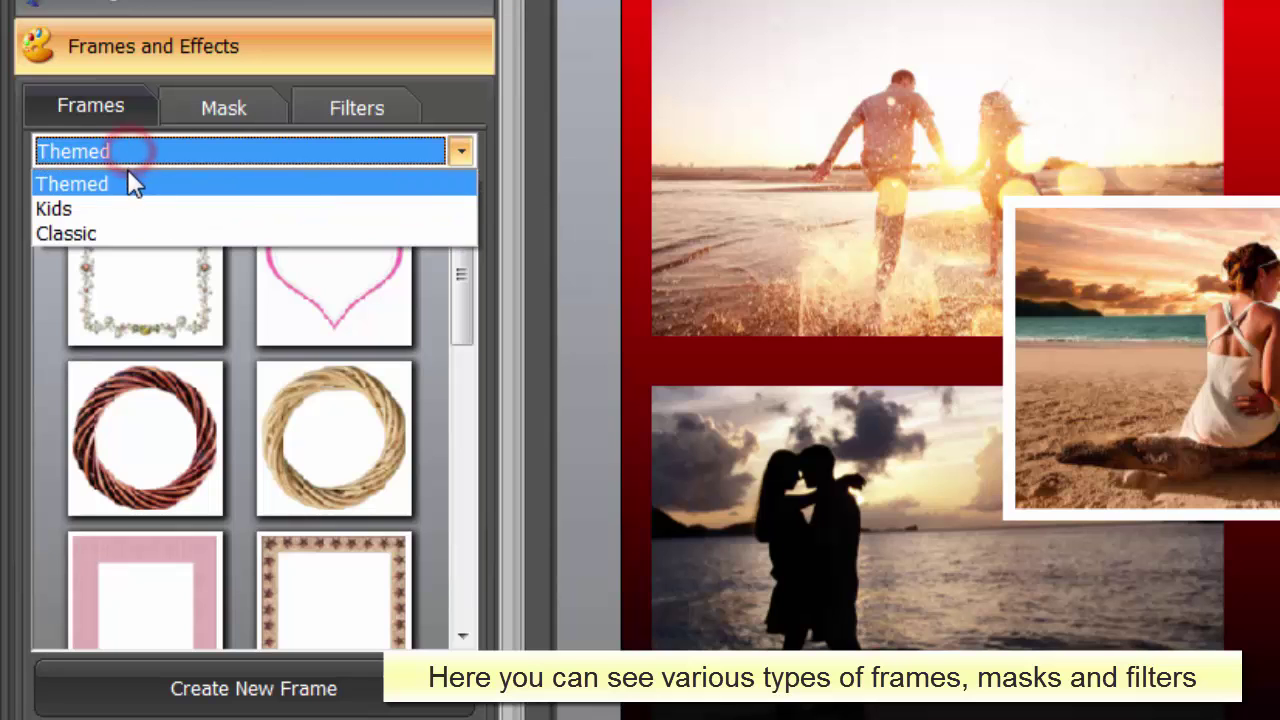
{"action": "left_click", "coordinate": [121, 206]}
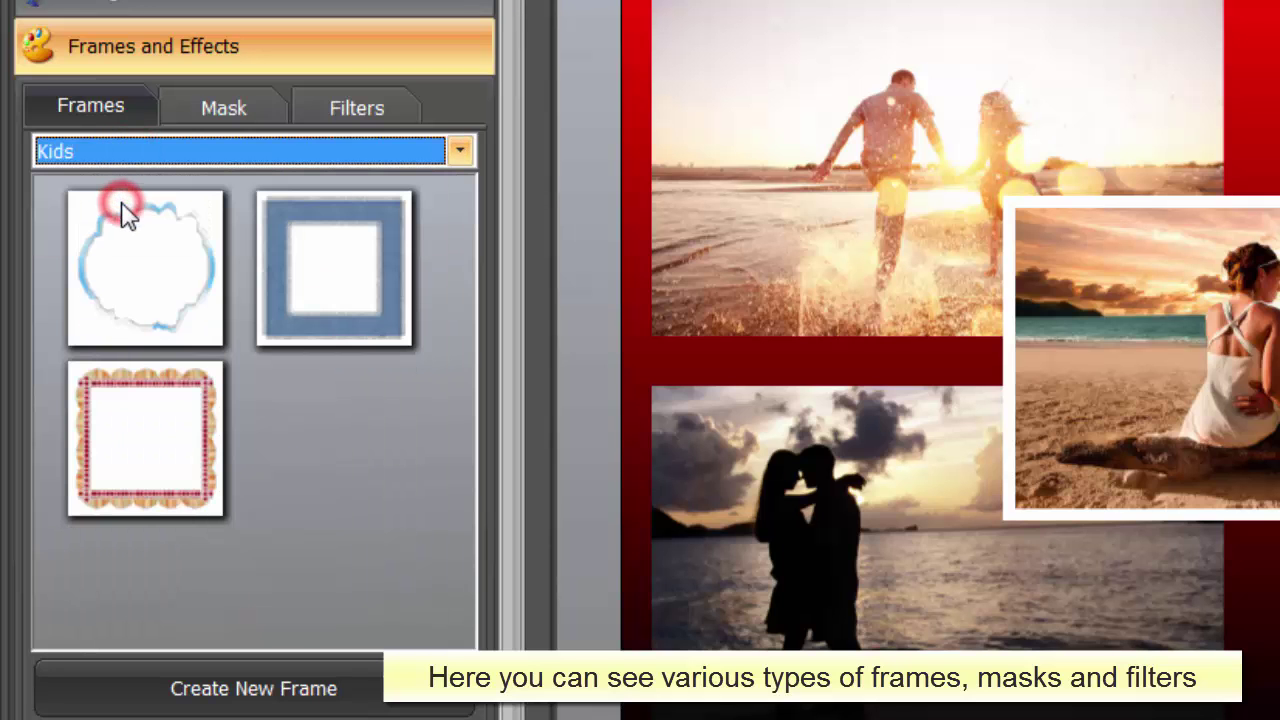
{"action": "left_click", "coordinate": [127, 152]}
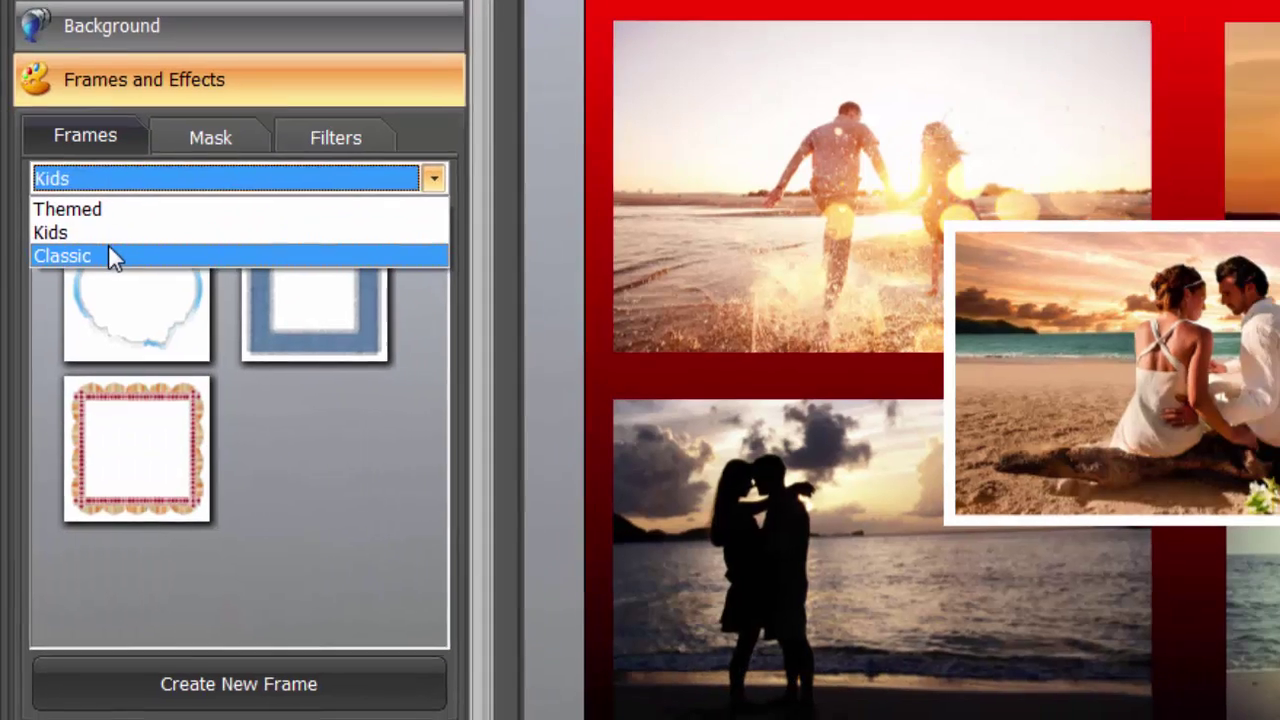
{"action": "left_click", "coordinate": [110, 256]}
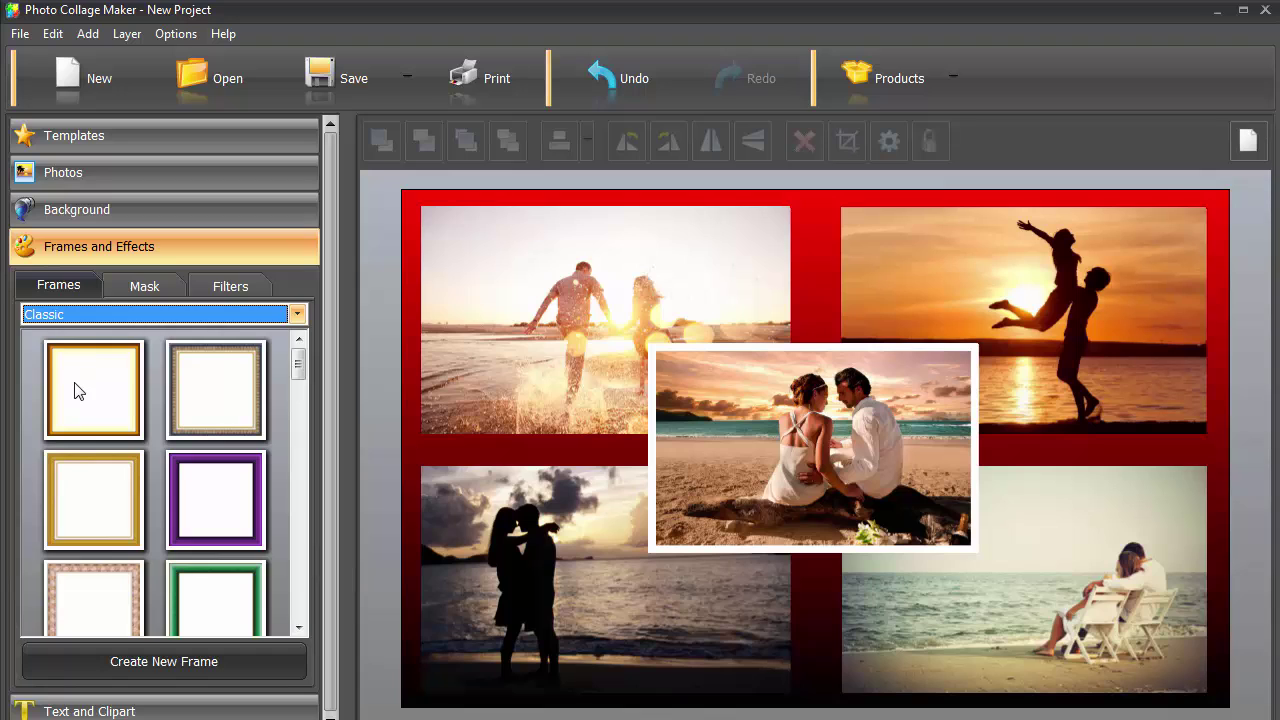
{"action": "left_click", "coordinate": [79, 390]}
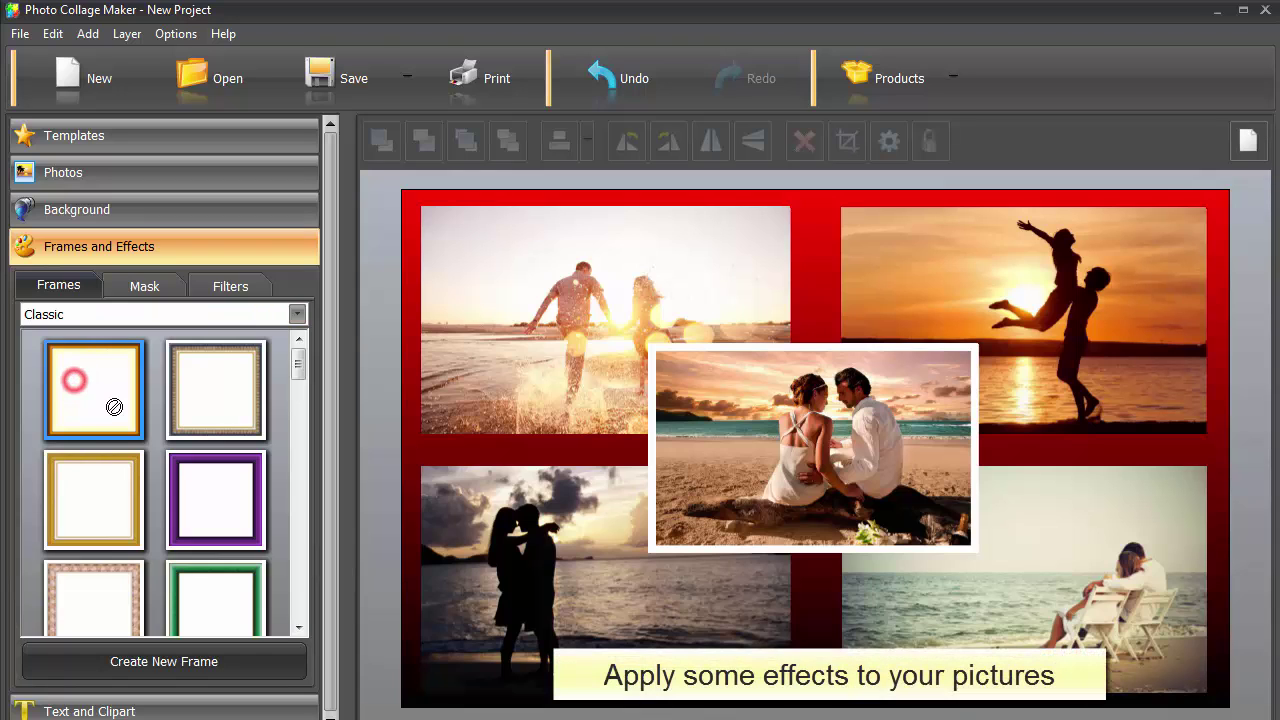
{"action": "left_click", "coordinate": [768, 463]}
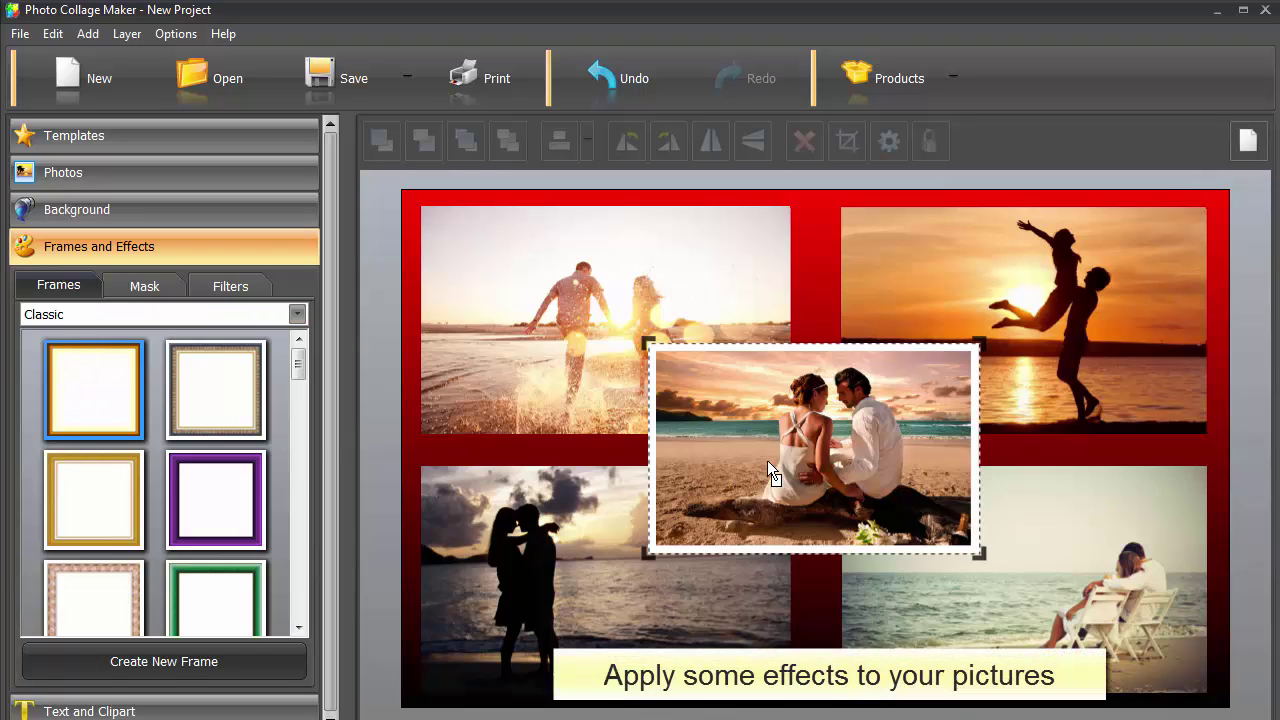
{"action": "left_click", "coordinate": [768, 463]}
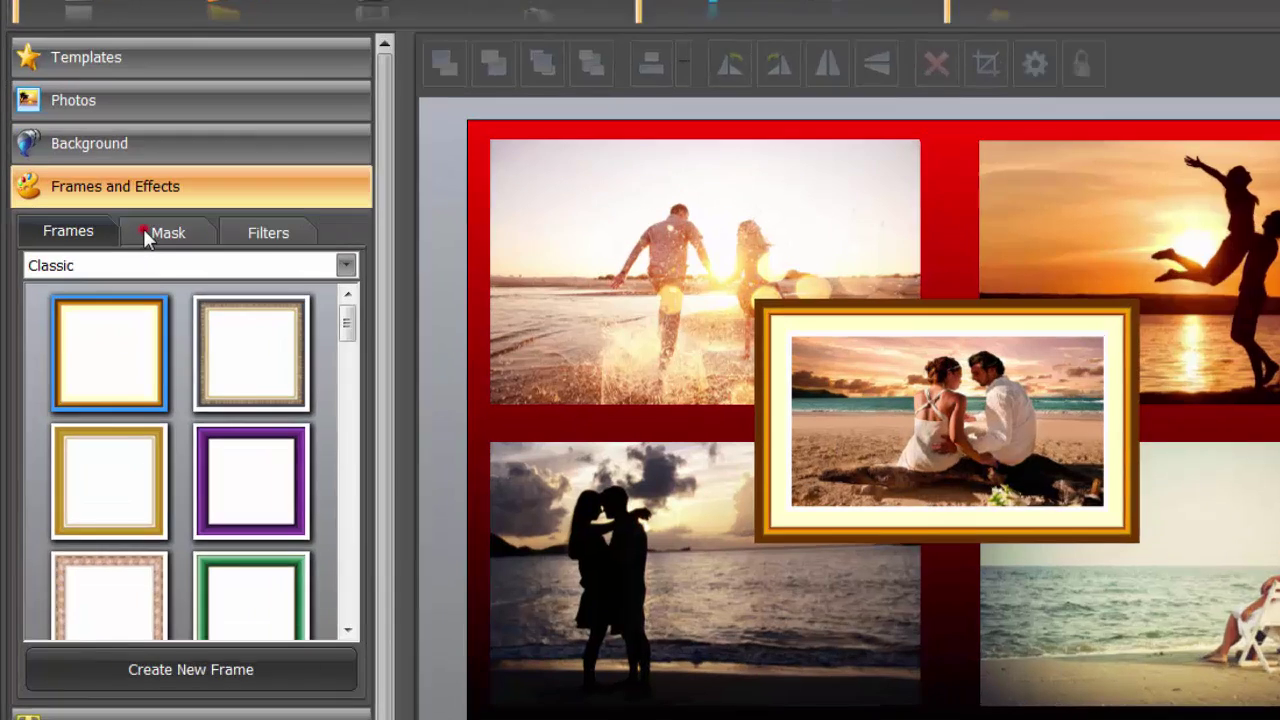
Step: Browse the Gradient, Miscellaneous, Rectangular and Themed mask categories, settling on Fancy masks
{"action": "left_click", "coordinate": [124, 290]}
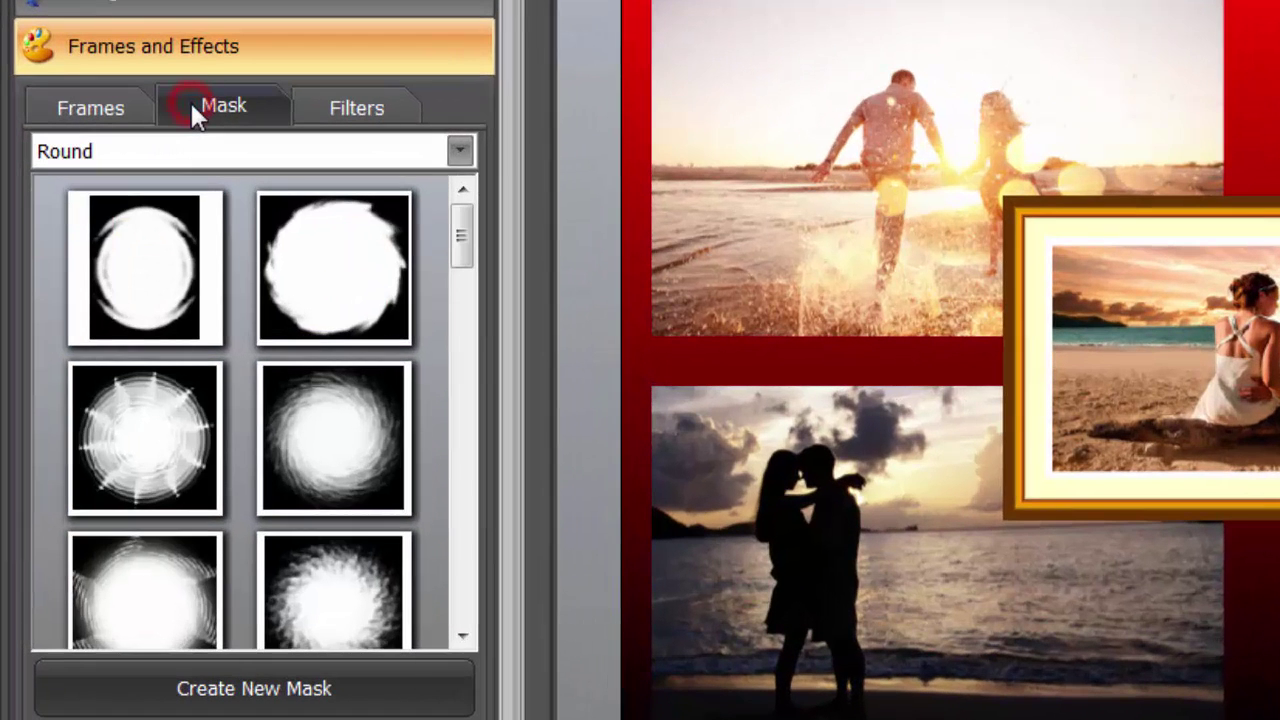
{"action": "left_click", "coordinate": [188, 152]}
{"action": "left_click", "coordinate": [172, 207]}
{"action": "left_click", "coordinate": [175, 155]}
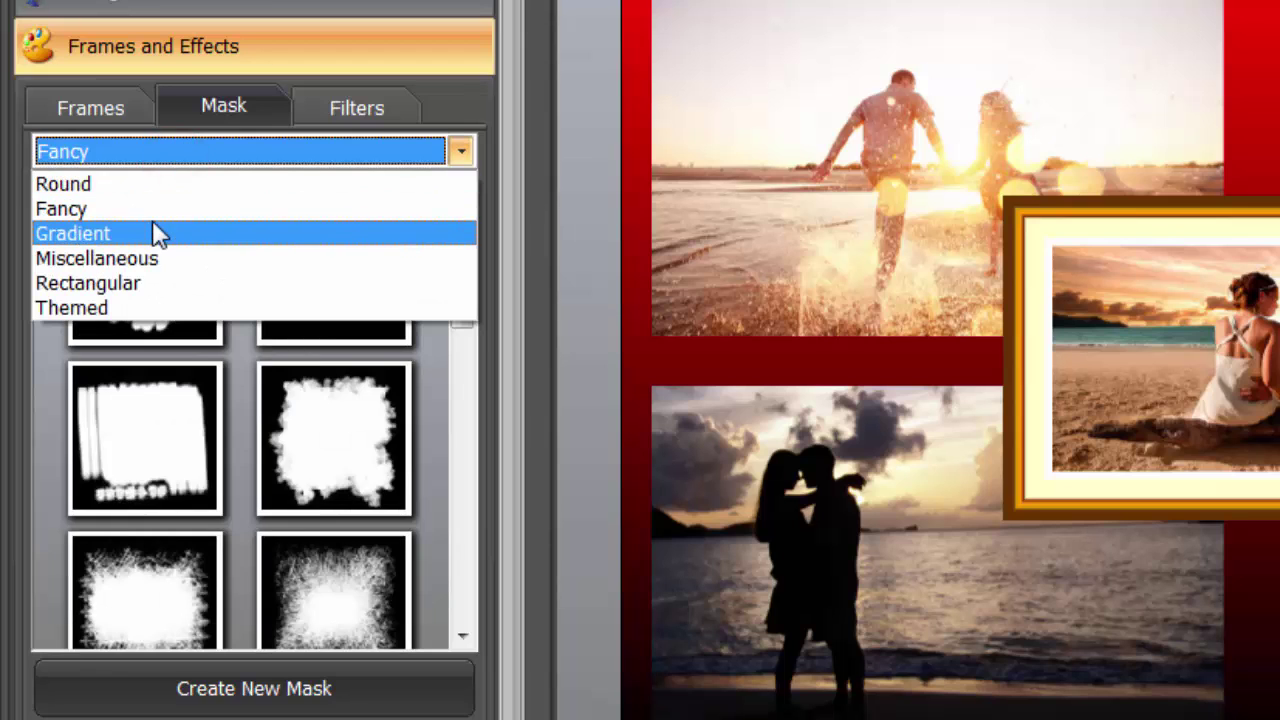
{"action": "left_click", "coordinate": [150, 229]}
{"action": "left_click", "coordinate": [145, 152]}
{"action": "left_click", "coordinate": [115, 257]}
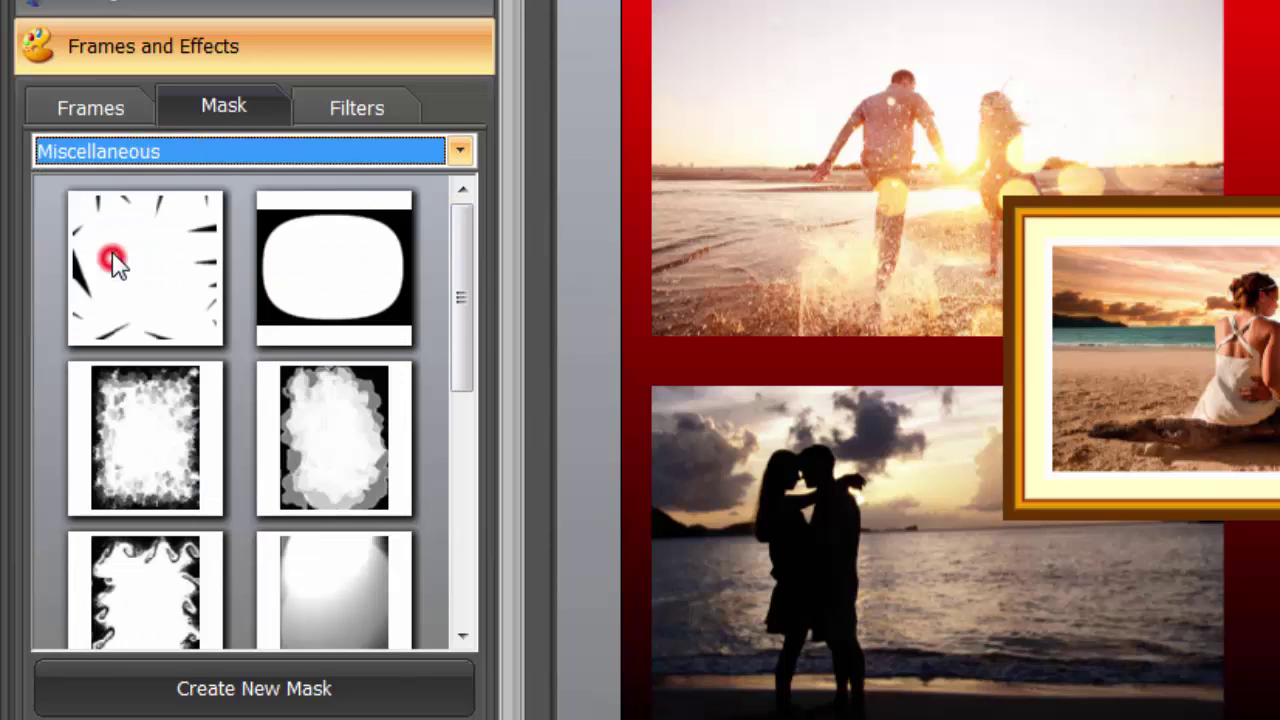
{"action": "left_click", "coordinate": [126, 152]}
{"action": "left_click", "coordinate": [115, 285]}
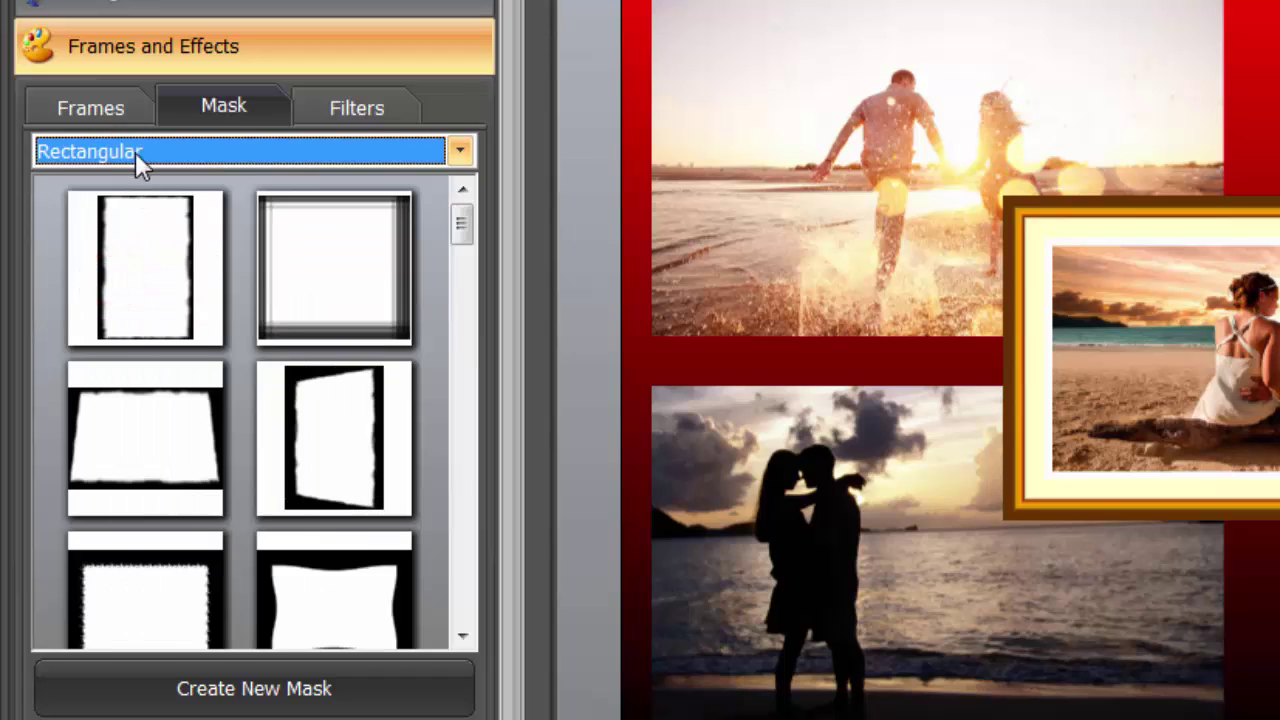
{"action": "left_click", "coordinate": [135, 151]}
{"action": "left_click", "coordinate": [108, 310]}
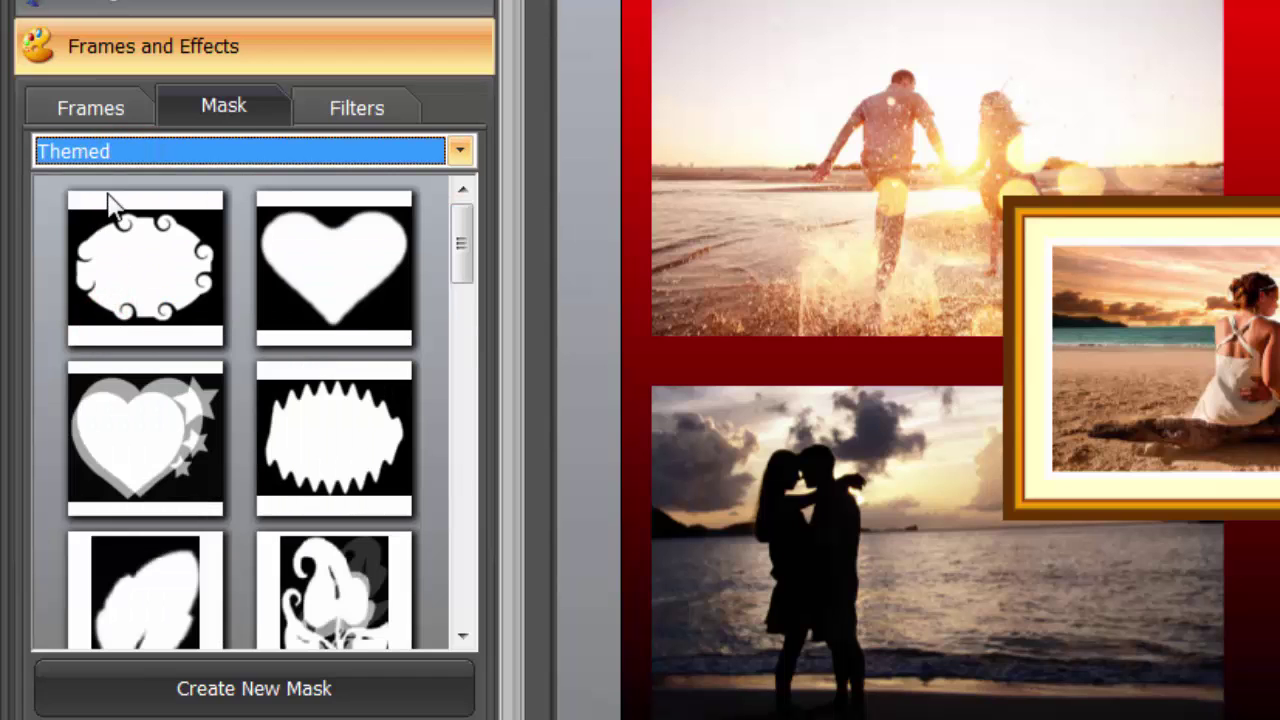
{"action": "left_click", "coordinate": [96, 152]}
{"action": "left_click", "coordinate": [106, 204]}
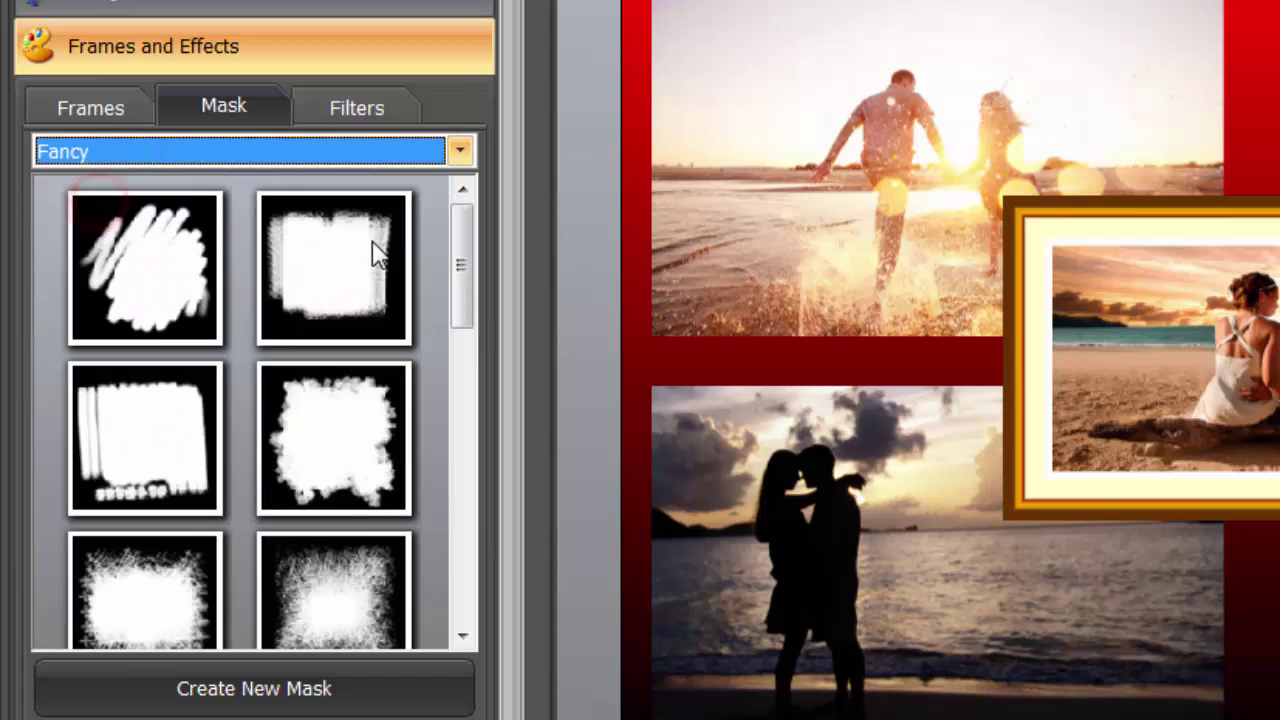
Step: Apply the Fancy brush-splat mask to the top-left, top-right, bottom-left and bottom-right photos
{"action": "left_click_drag", "start_coordinate": [461, 245], "coordinate": [430, 494]}
{"action": "left_click", "coordinate": [334, 342]}
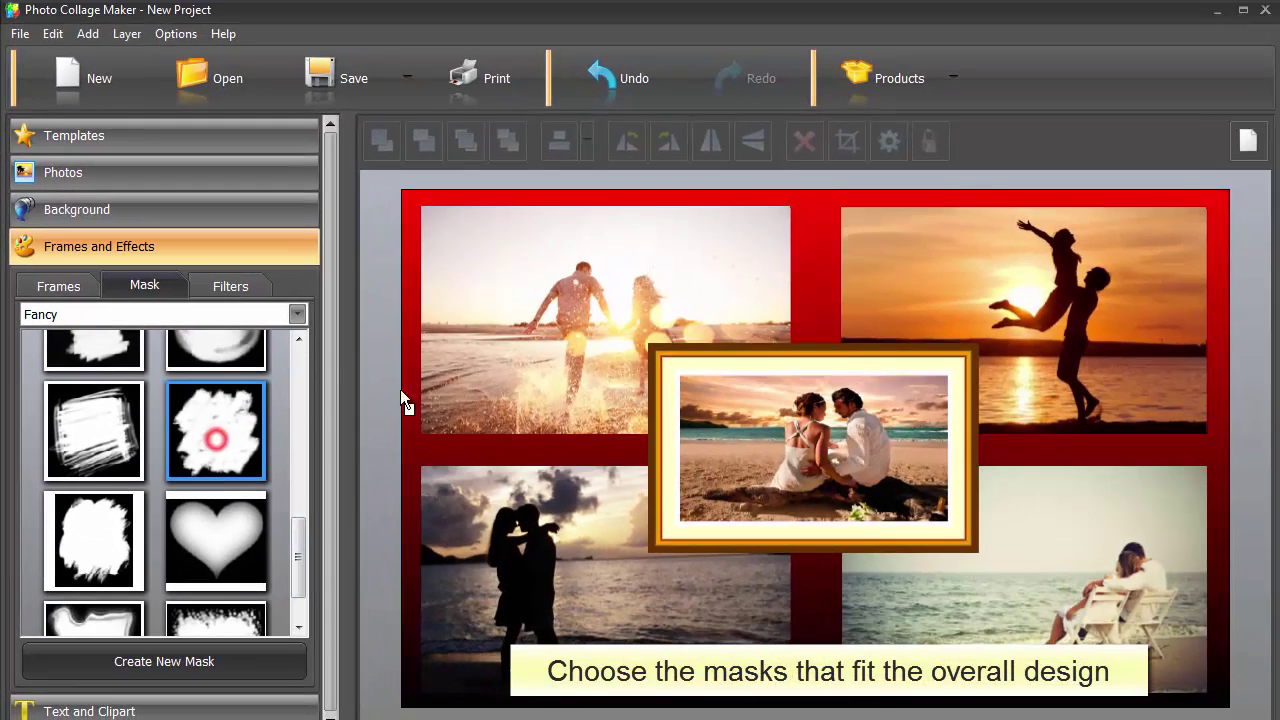
{"action": "left_click", "coordinate": [497, 366]}
{"action": "mouse_move", "coordinate": [213, 440]}
{"action": "left_mouse_down"}
{"action": "mouse_move", "coordinate": [771, 374]}
{"action": "mouse_move", "coordinate": [1013, 318]}
{"action": "left_mouse_up"}
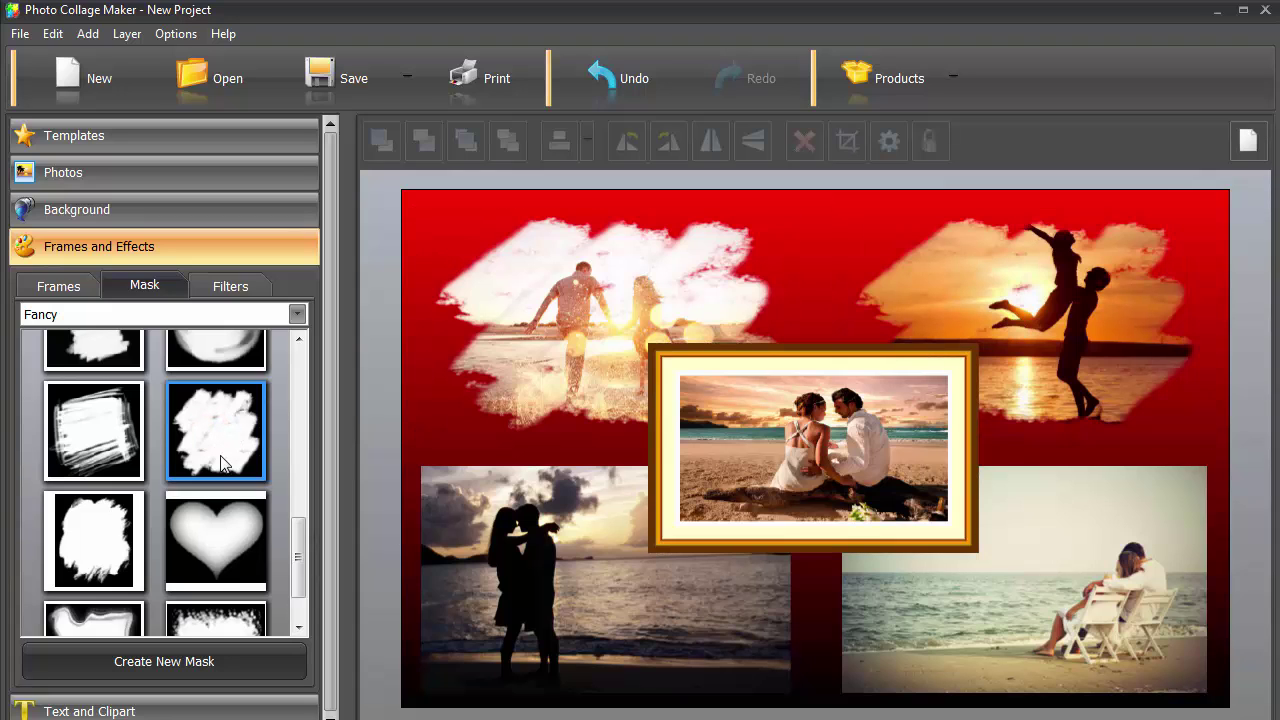
{"action": "left_click_drag", "start_coordinate": [357, 510], "coordinate": [591, 592]}
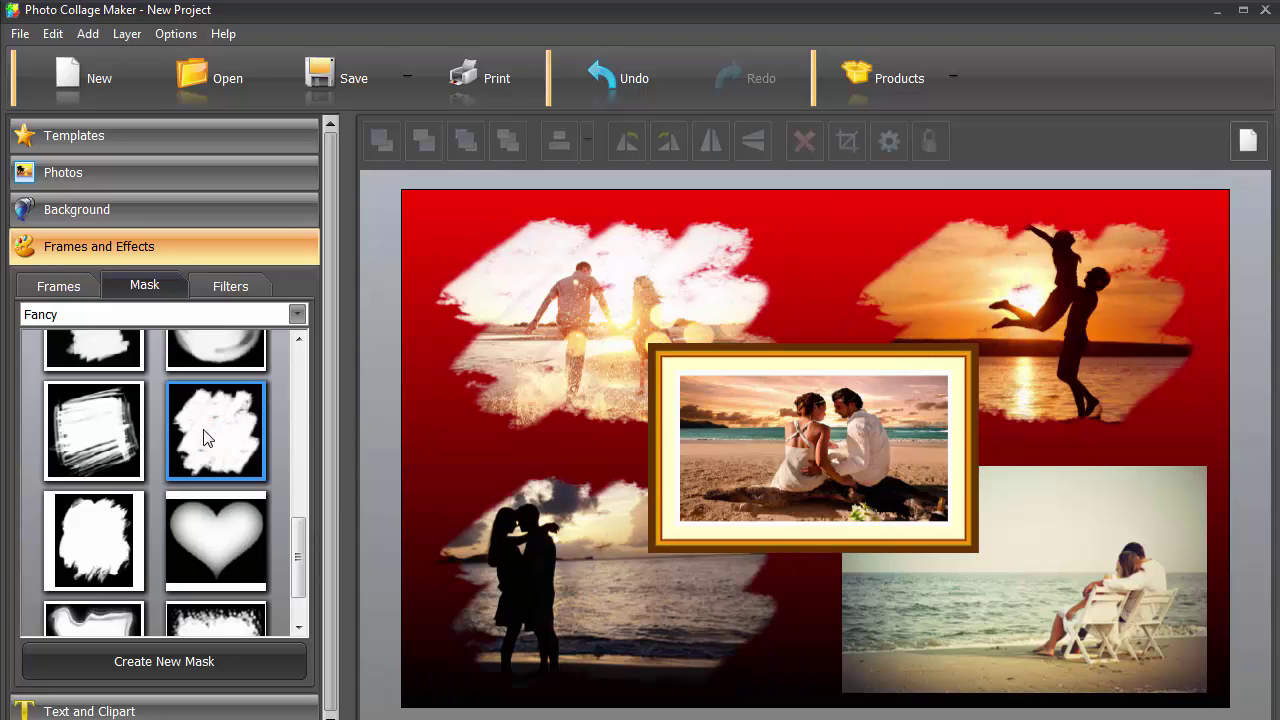
{"action": "mouse_move", "coordinate": [378, 481]}
{"action": "left_mouse_down"}
{"action": "mouse_move", "coordinate": [979, 619]}
{"action": "mouse_move", "coordinate": [1048, 619]}
{"action": "left_mouse_up"}
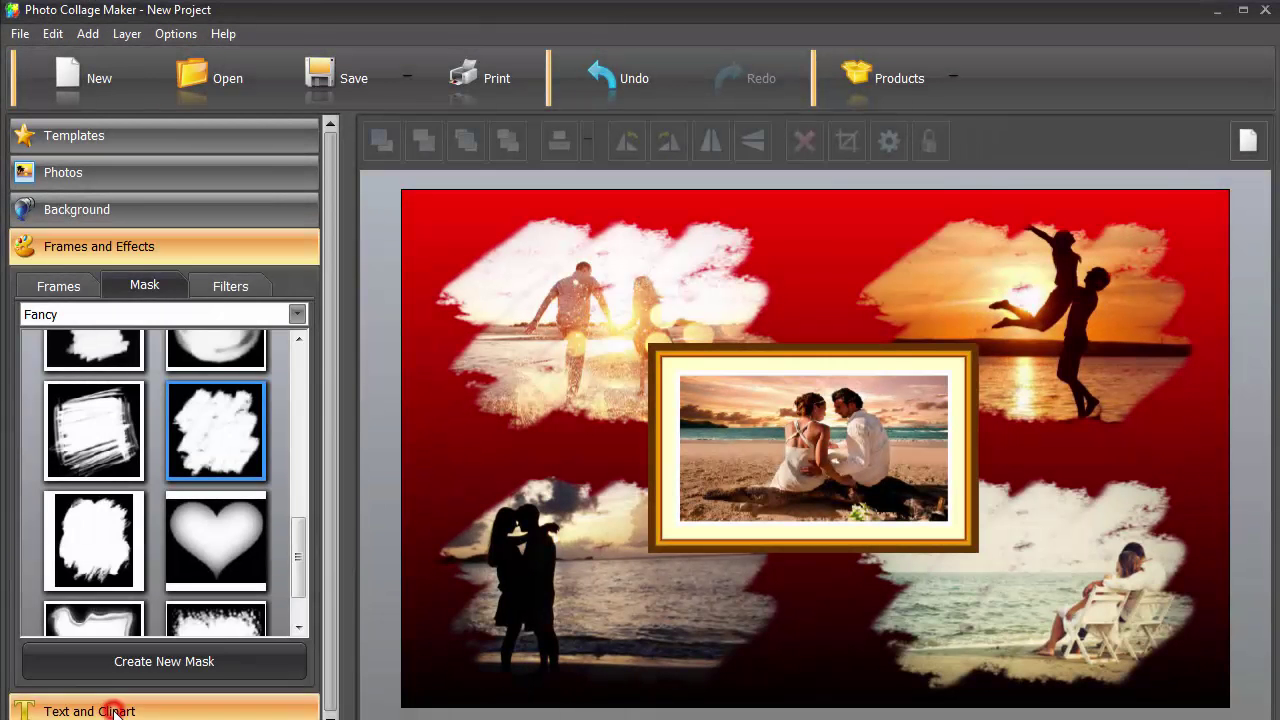
Step: Browse the Animals clipart and the Gradient and Textured shape categories
{"action": "left_click", "coordinate": [116, 711]}
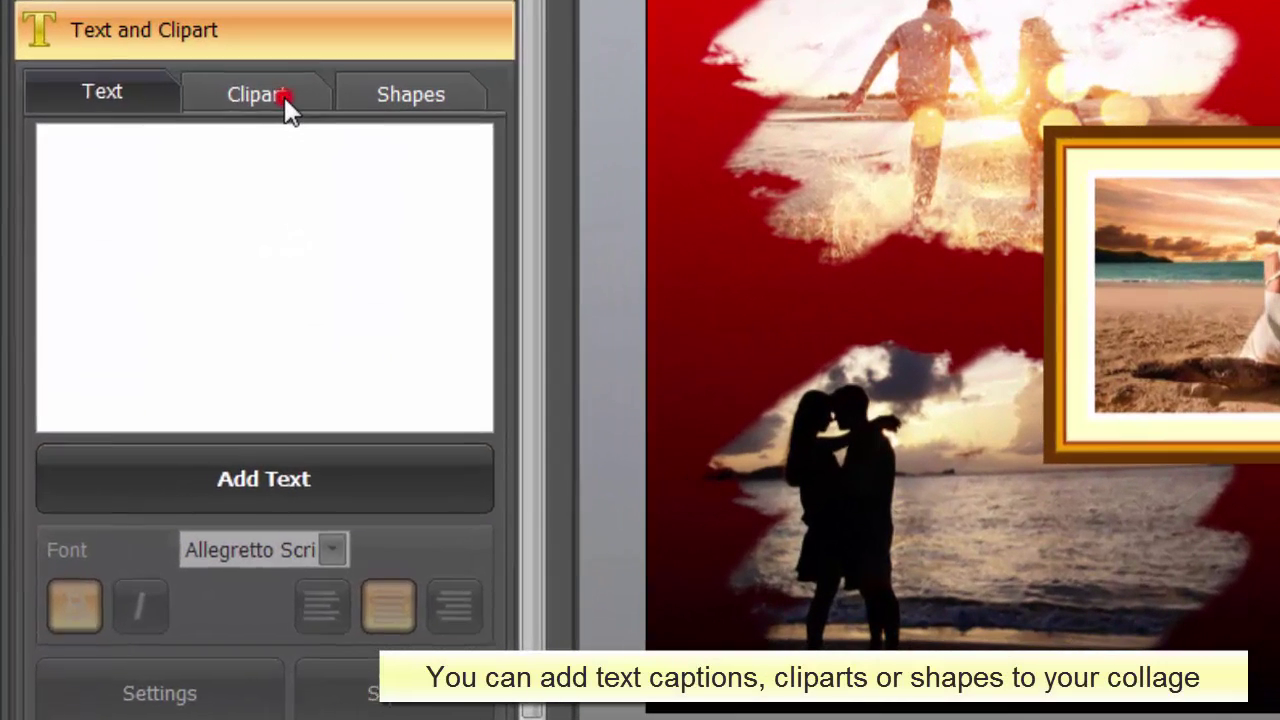
{"action": "left_click", "coordinate": [174, 328]}
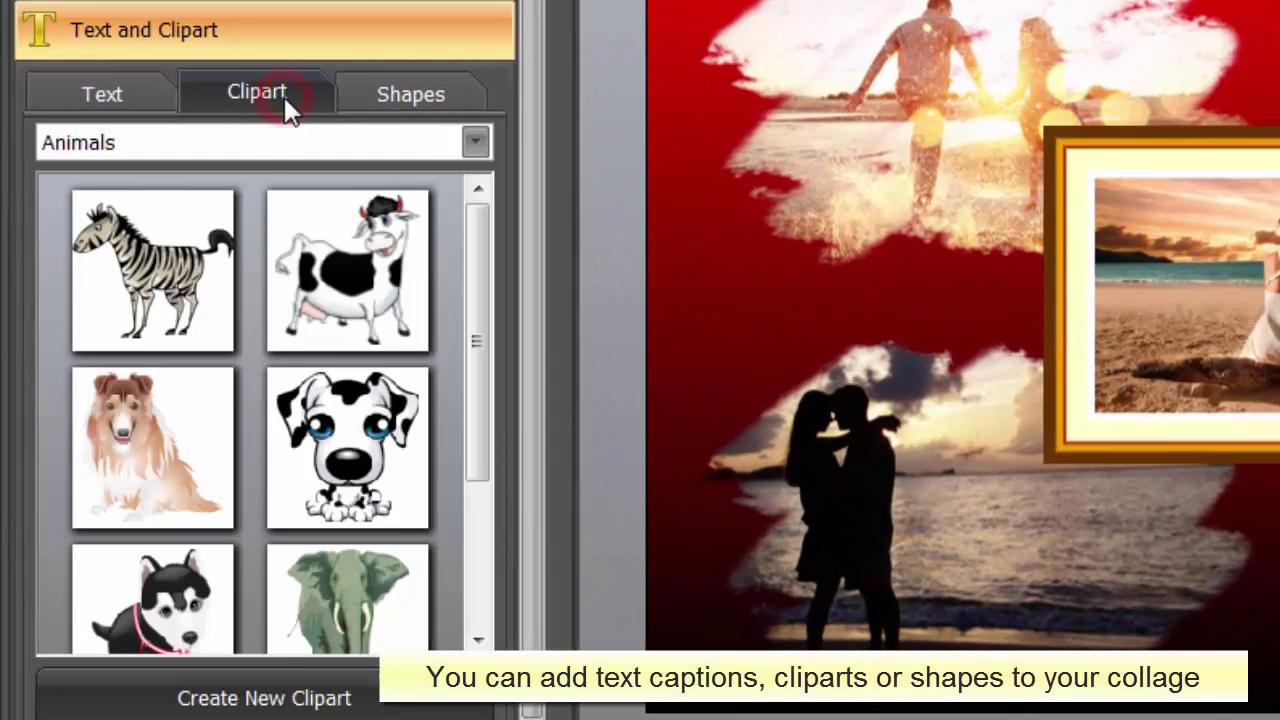
{"action": "left_click", "coordinate": [251, 146]}
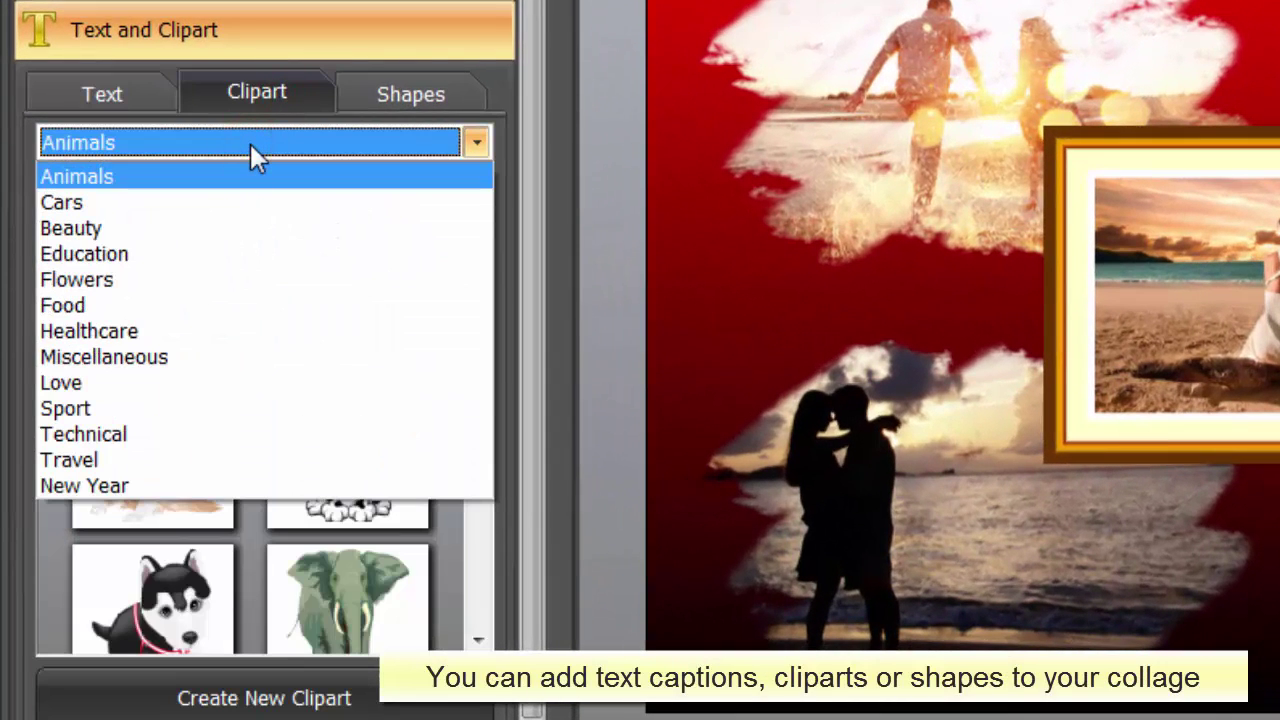
{"action": "left_click", "coordinate": [250, 143]}
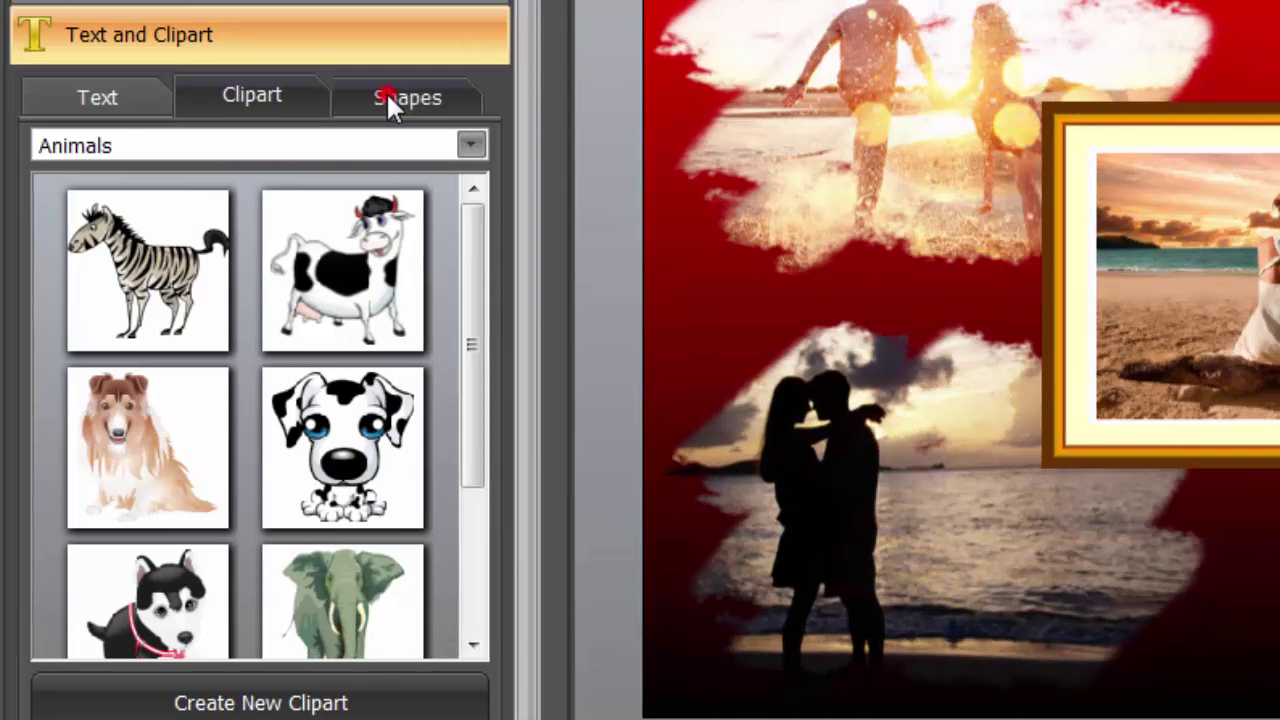
{"action": "left_click", "coordinate": [395, 100]}
{"action": "left_click", "coordinate": [362, 145]}
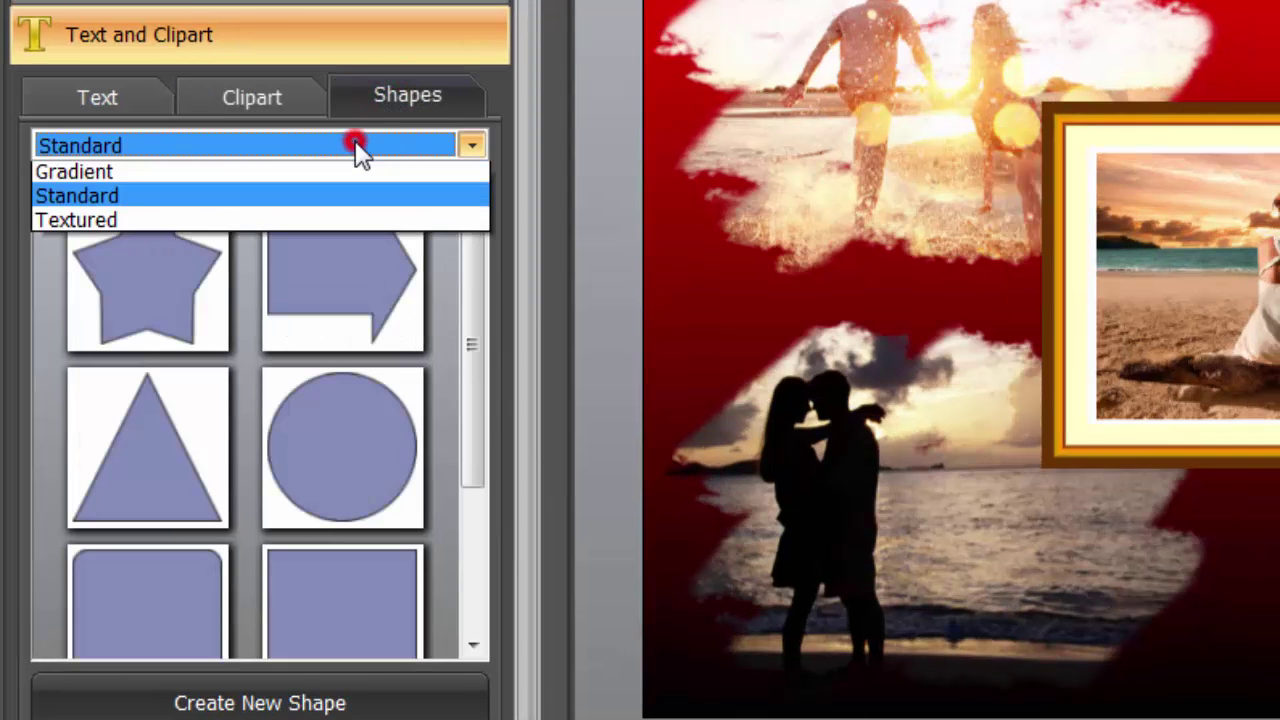
{"action": "left_click", "coordinate": [340, 176]}
{"action": "left_click", "coordinate": [334, 143]}
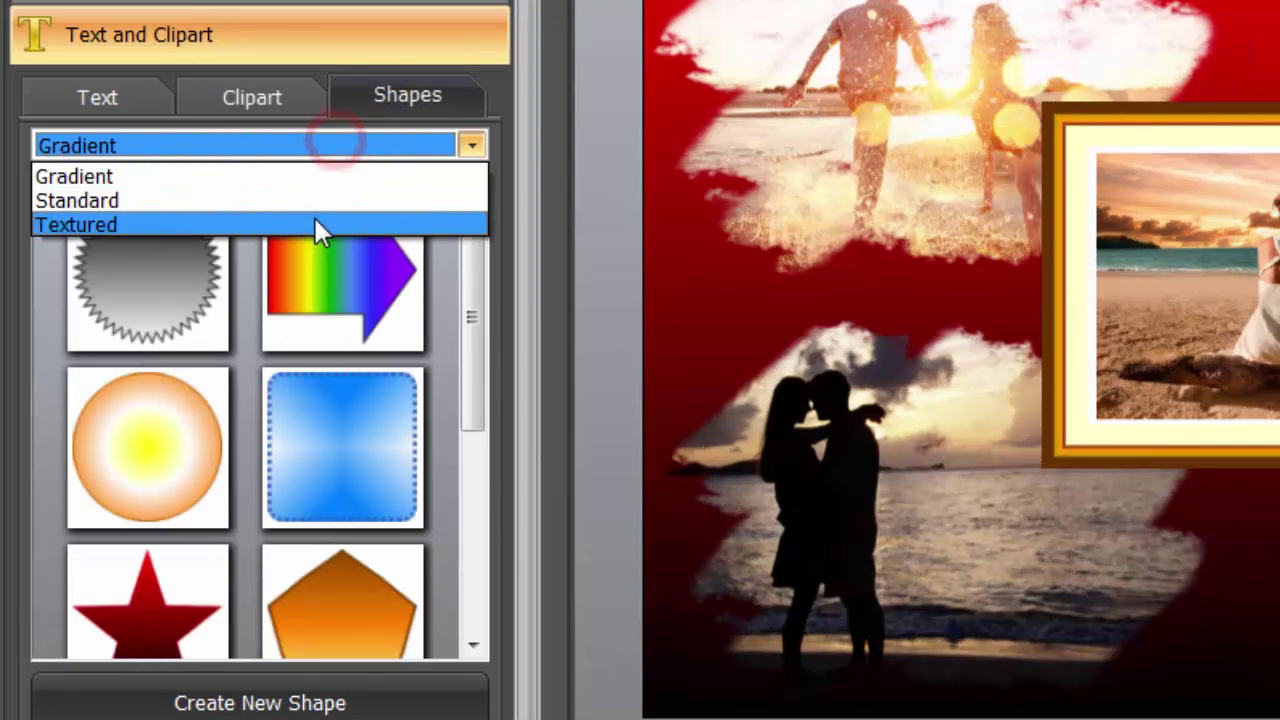
{"action": "left_click", "coordinate": [316, 224]}
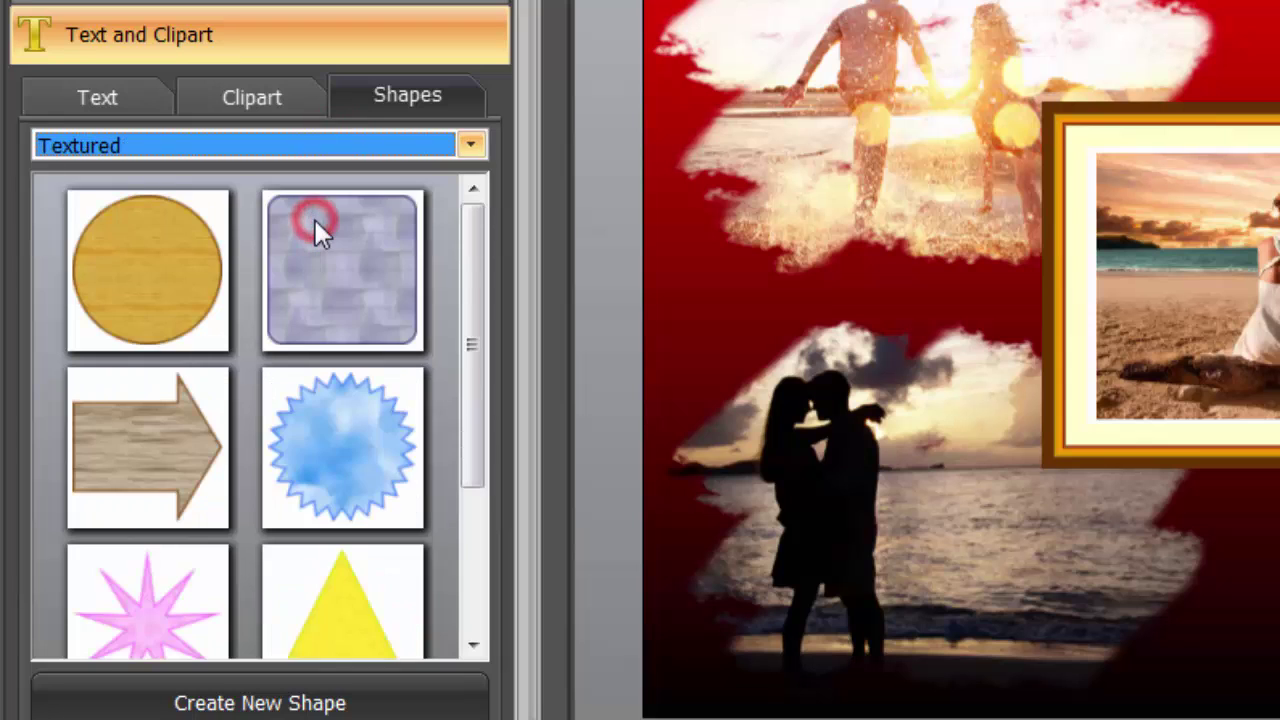
Step: Add a 'Love' text caption, shrink it, and move it to the left middle
{"action": "left_click", "coordinate": [85, 100]}
{"action": "left_click", "coordinate": [68, 152]}
{"action": "type", "text": "Love"}
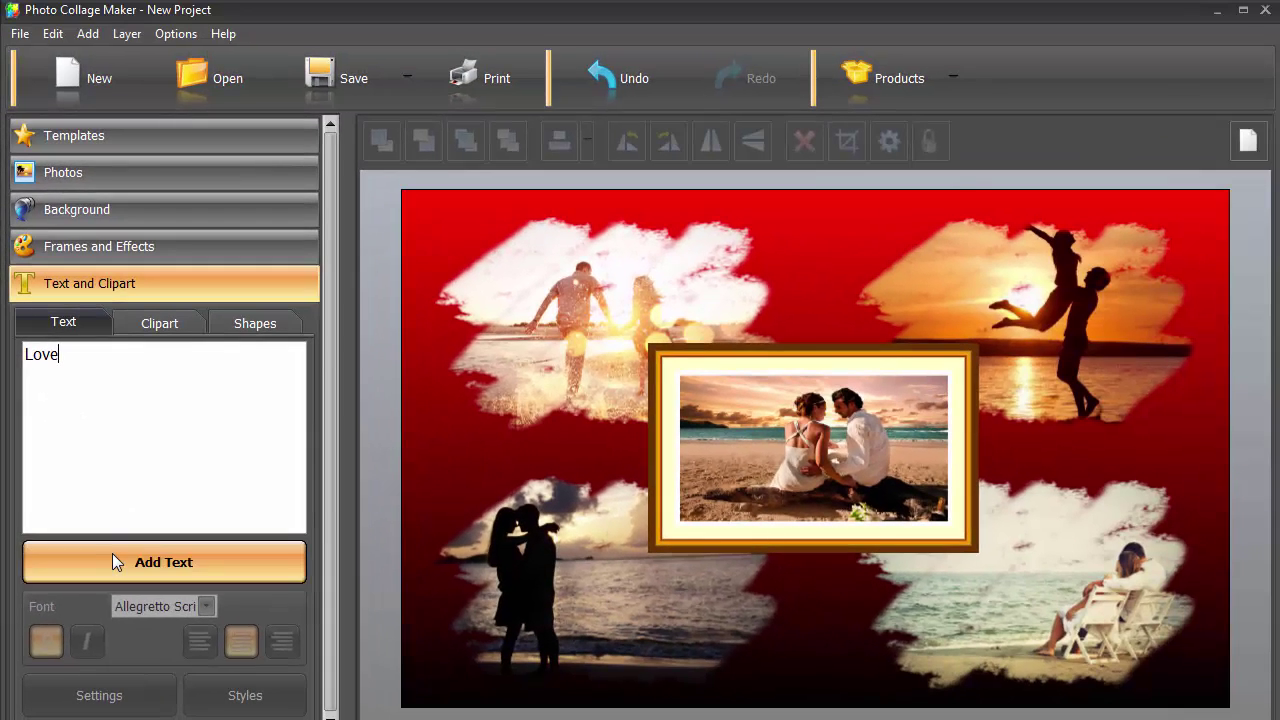
{"action": "left_click", "coordinate": [185, 470]}
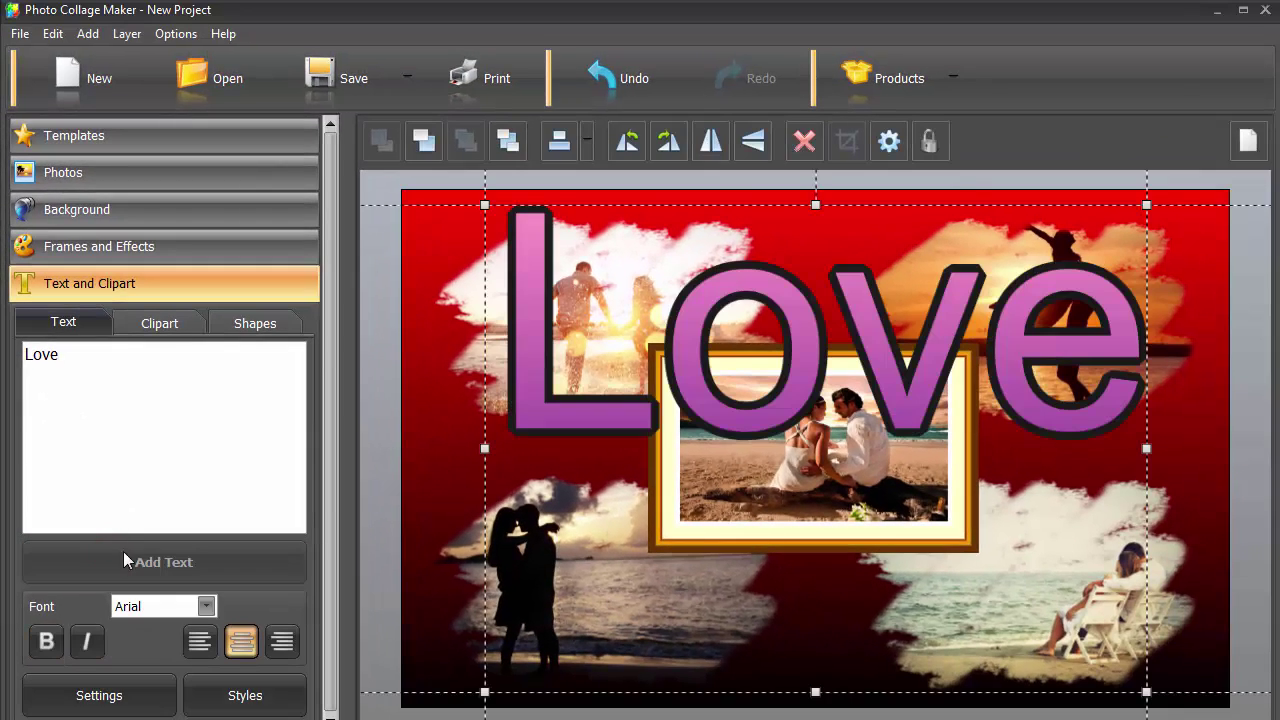
{"action": "left_click_drag", "start_coordinate": [482, 203], "coordinate": [990, 558]}
{"action": "left_click_drag", "start_coordinate": [1072, 608], "coordinate": [525, 461]}
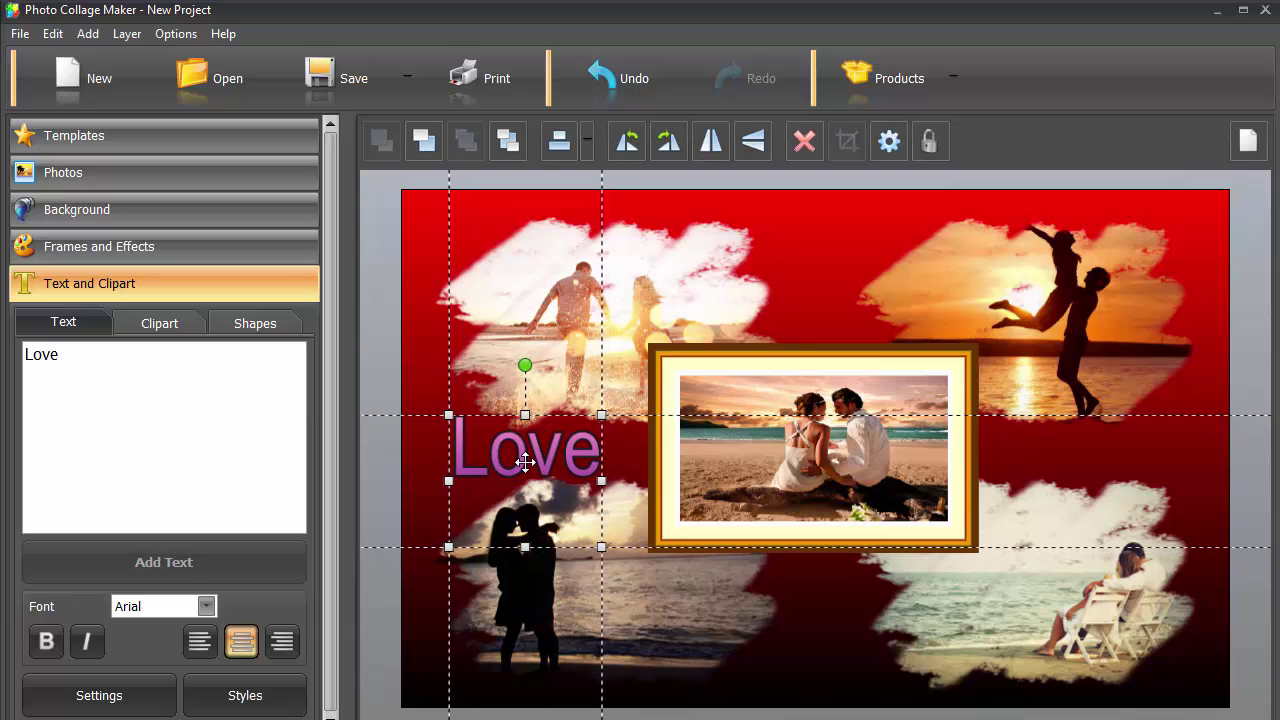
Step: Give the Love caption the orange preset style and the Allegretto Script font
{"action": "left_click", "coordinate": [232, 695]}
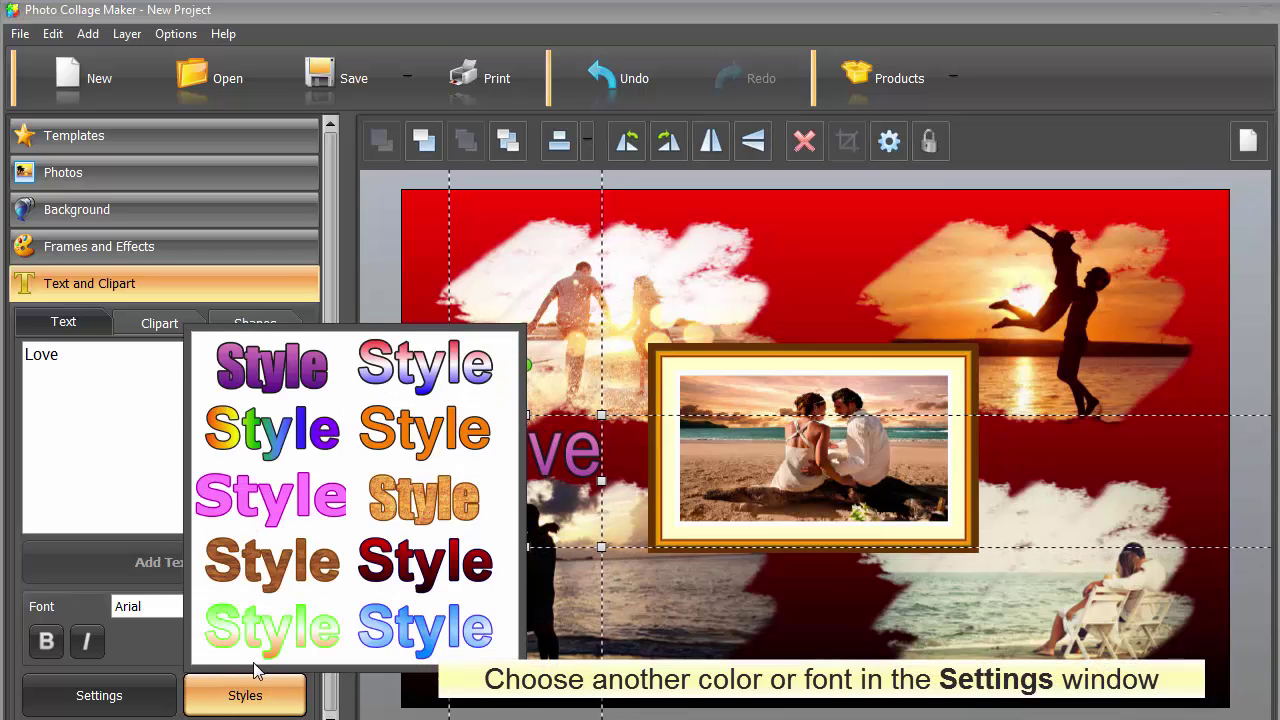
{"action": "left_click", "coordinate": [409, 445]}
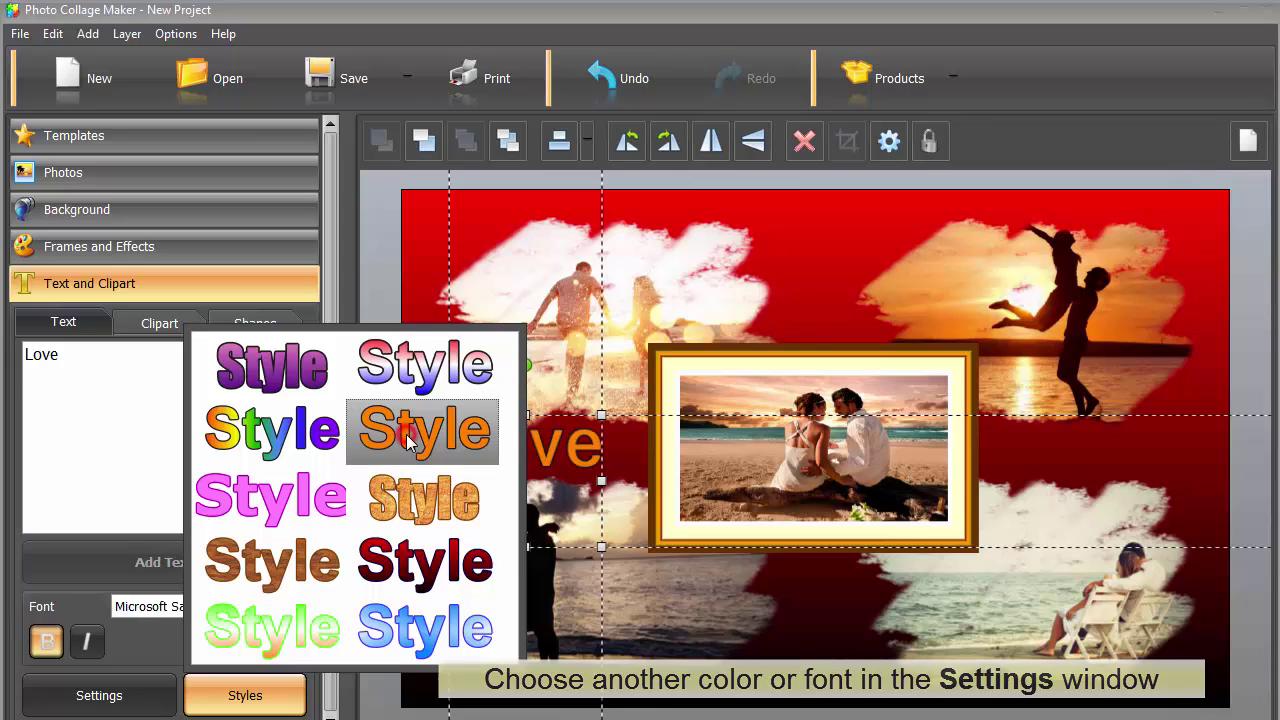
{"action": "left_click", "coordinate": [148, 610]}
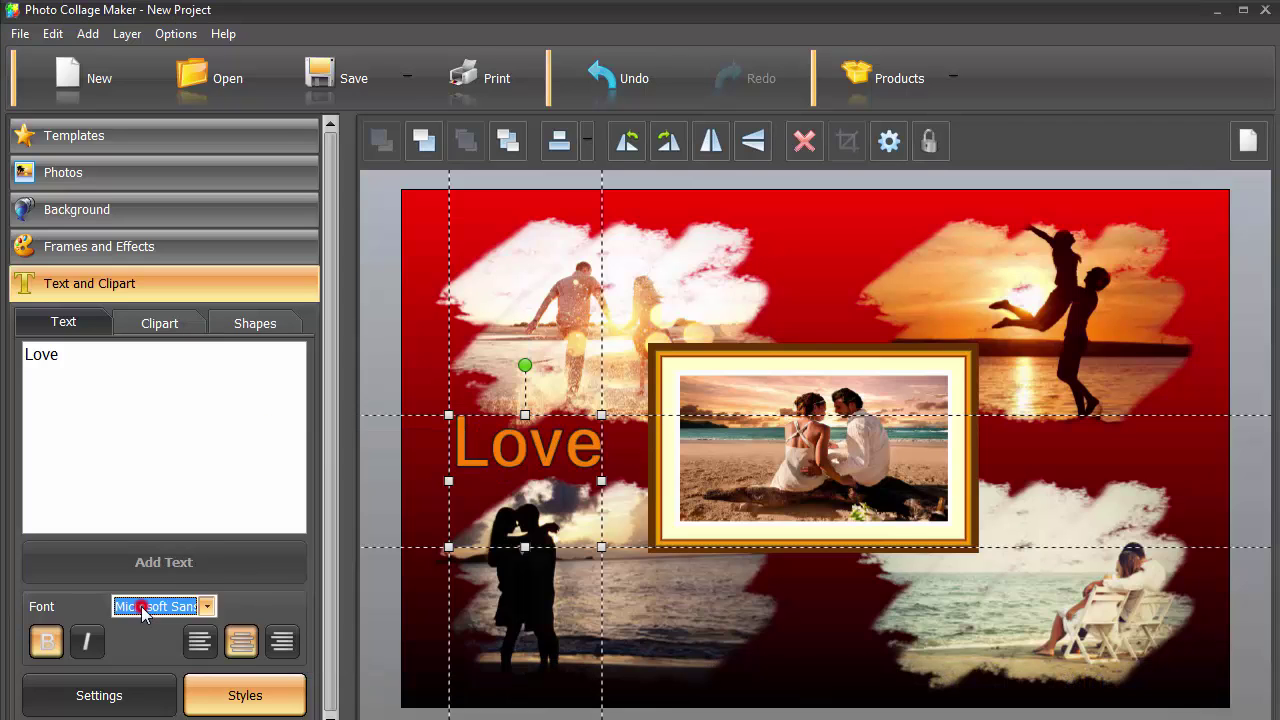
{"action": "left_click_drag", "start_coordinate": [206, 515], "coordinate": [208, 405]}
{"action": "left_click", "coordinate": [188, 446]}
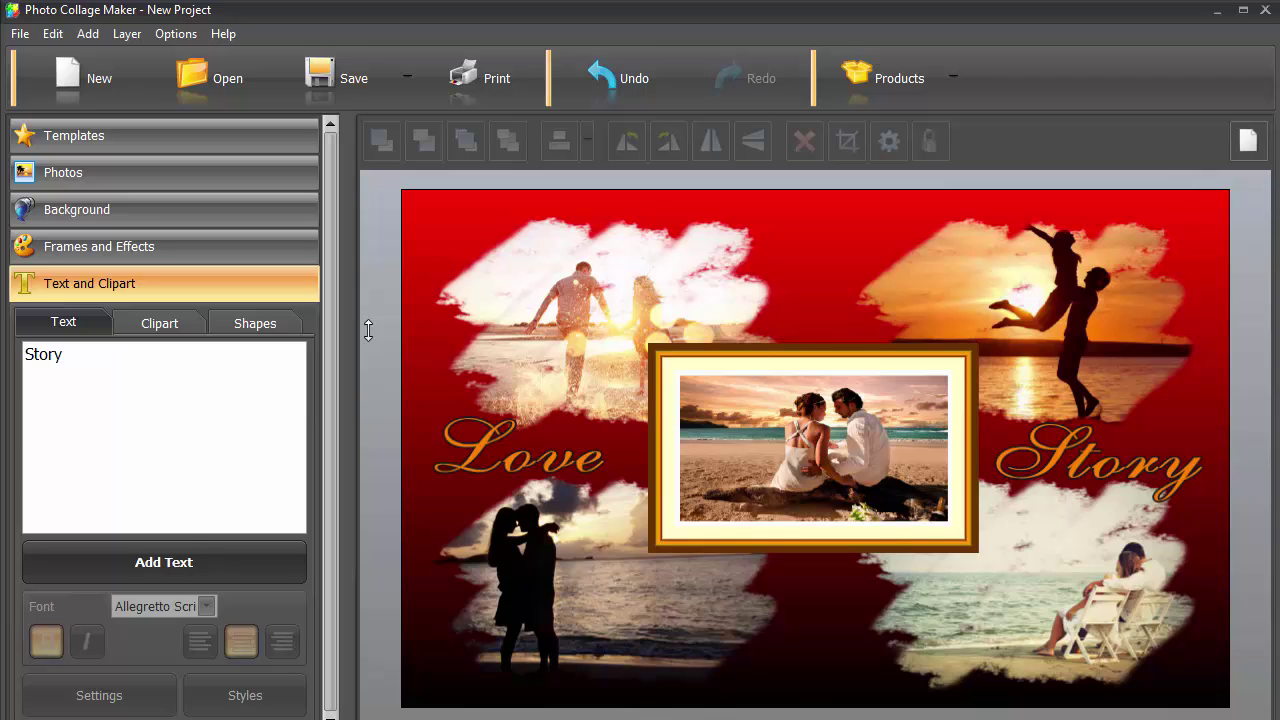
Step: Bring the upper-left beach photo to the front, then send it to the back
{"action": "left_click", "coordinate": [628, 347]}
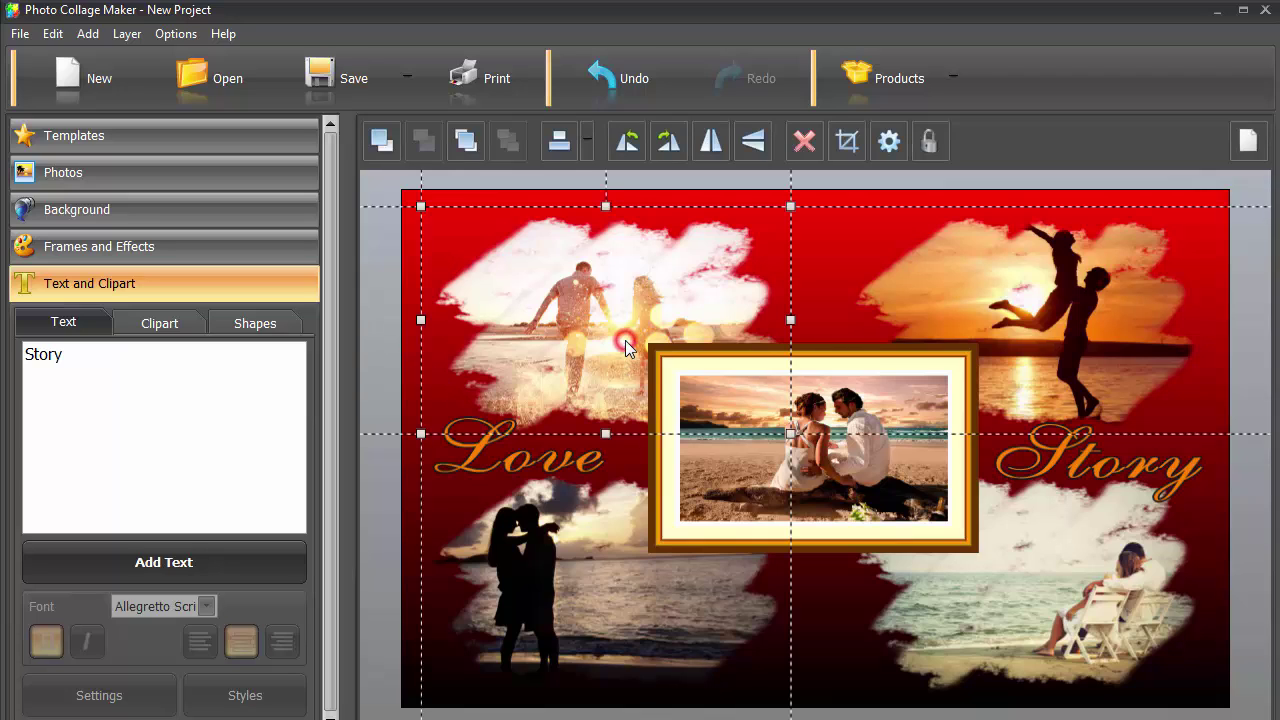
{"action": "left_click", "coordinate": [467, 143]}
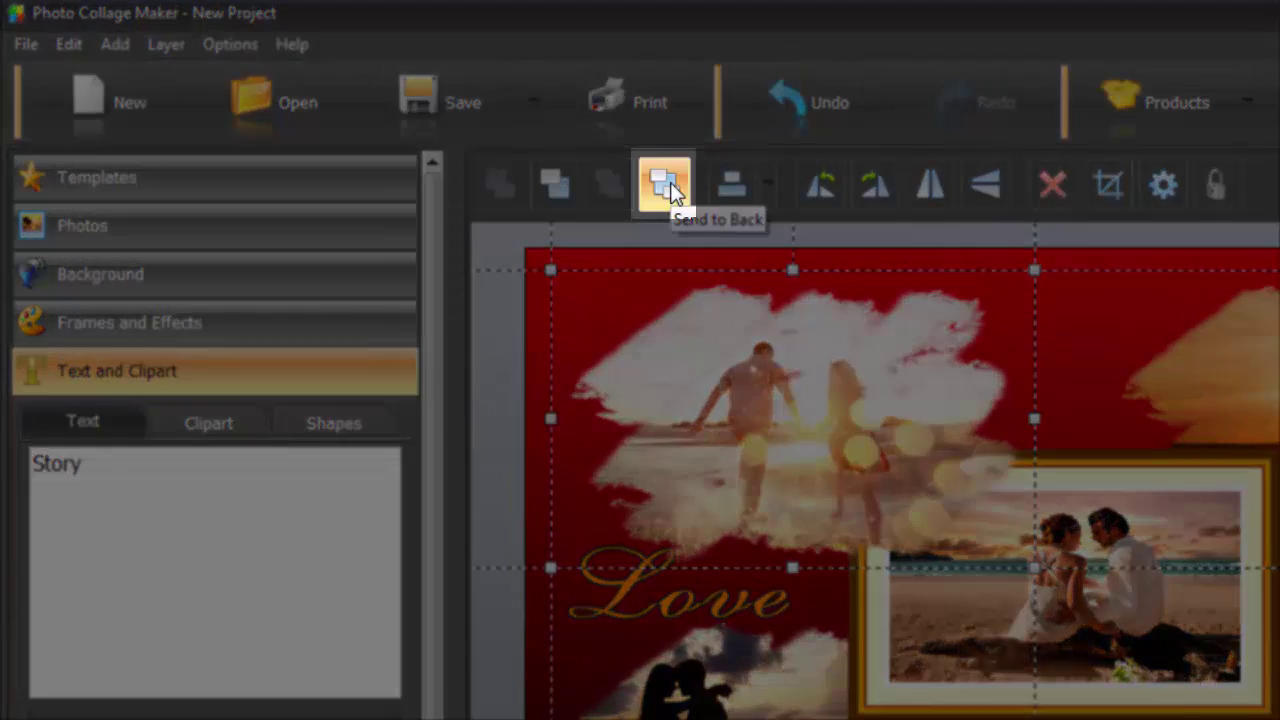
{"action": "left_click", "coordinate": [668, 186]}
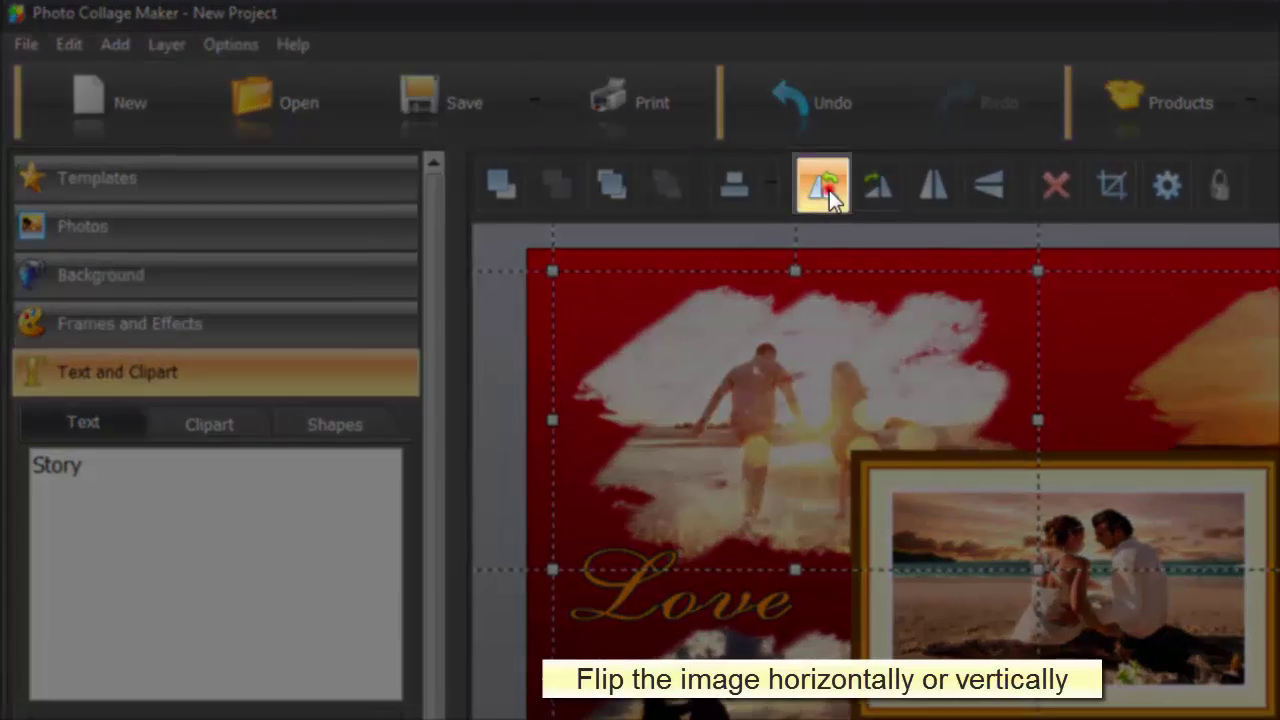
Step: Rotate the photo 90° left, back 90° right, then flip it horizontally
{"action": "left_click", "coordinate": [826, 190]}
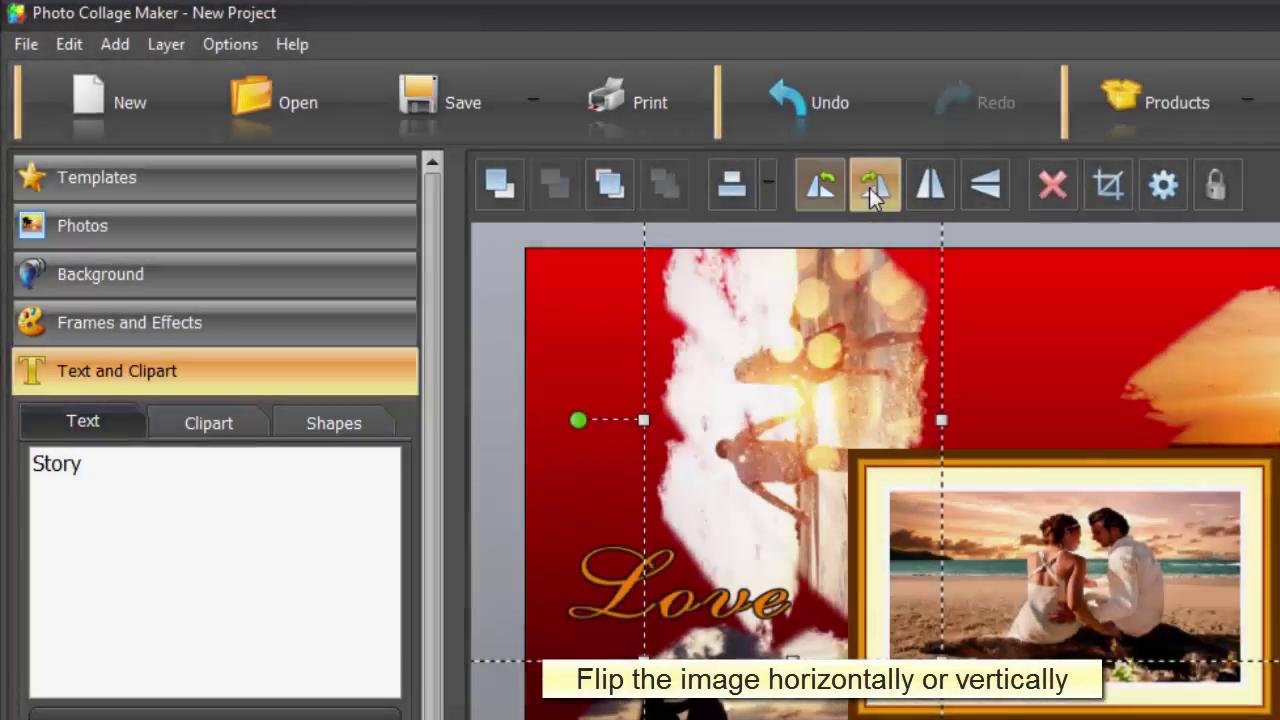
{"action": "left_click", "coordinate": [871, 188]}
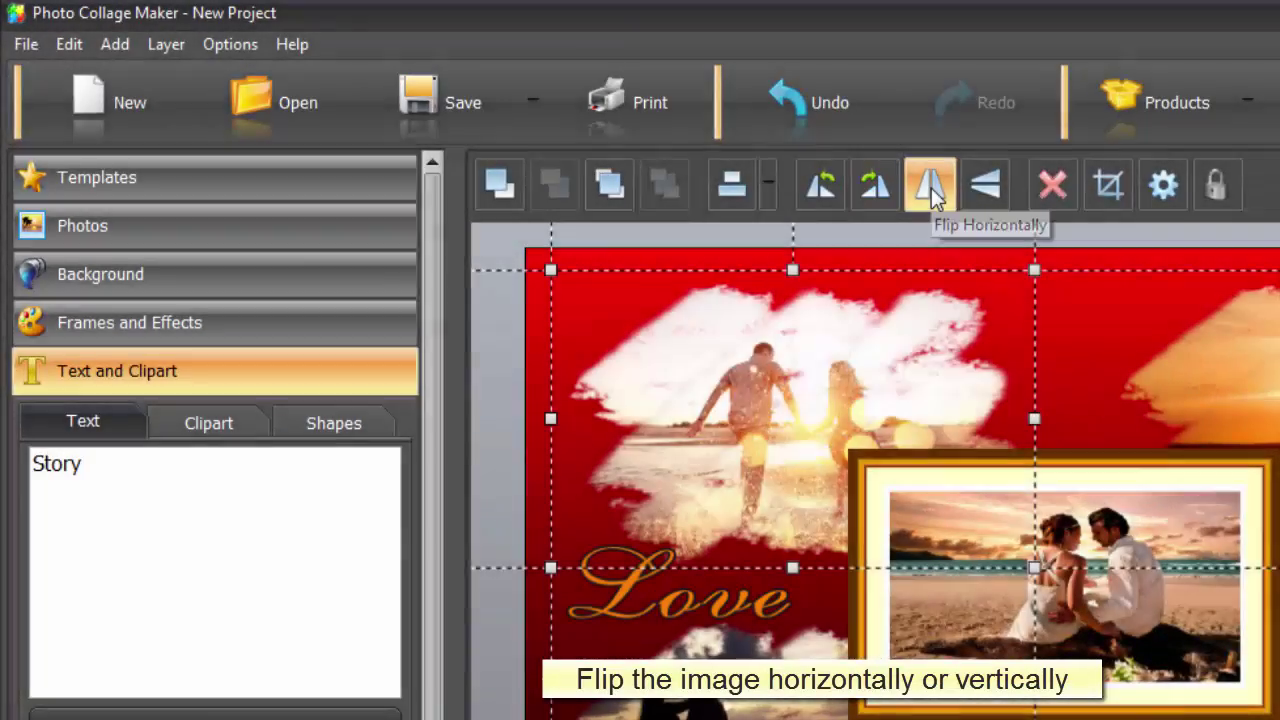
{"action": "left_click", "coordinate": [931, 188]}
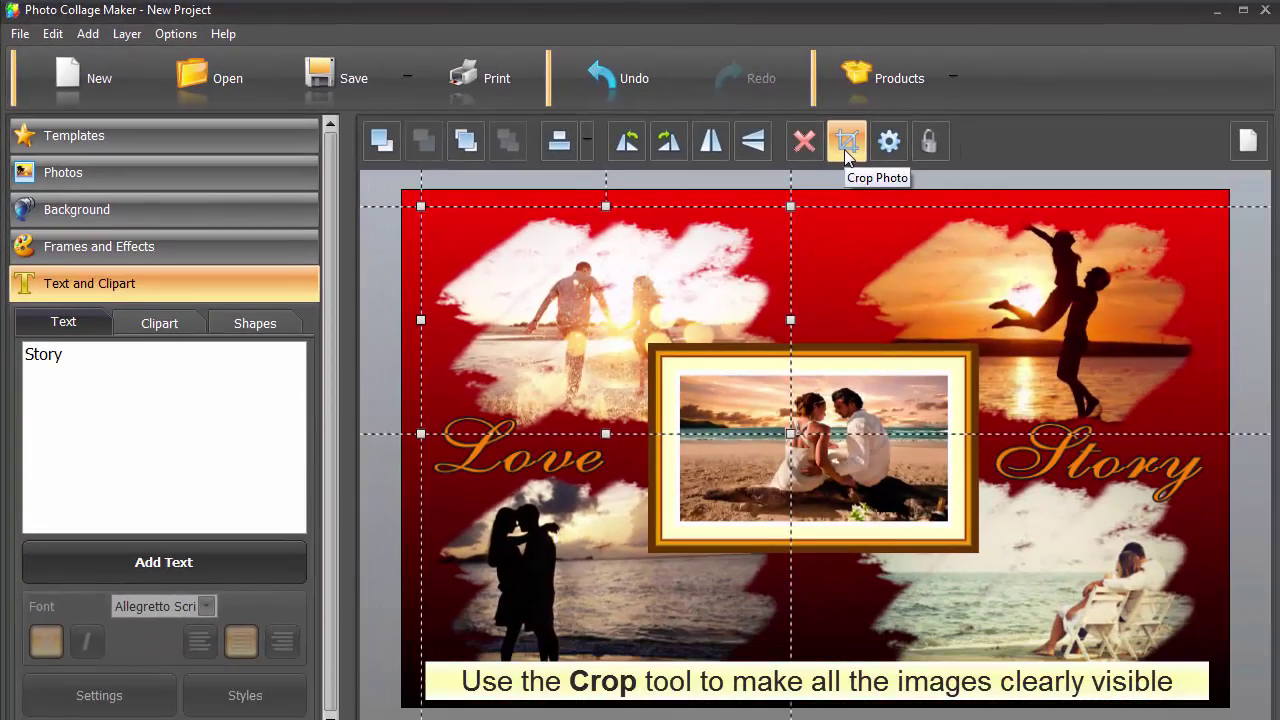
Step: Crop a narrow strip off the left edge of the upper-left photo and deselect it
{"action": "left_click", "coordinate": [888, 155]}
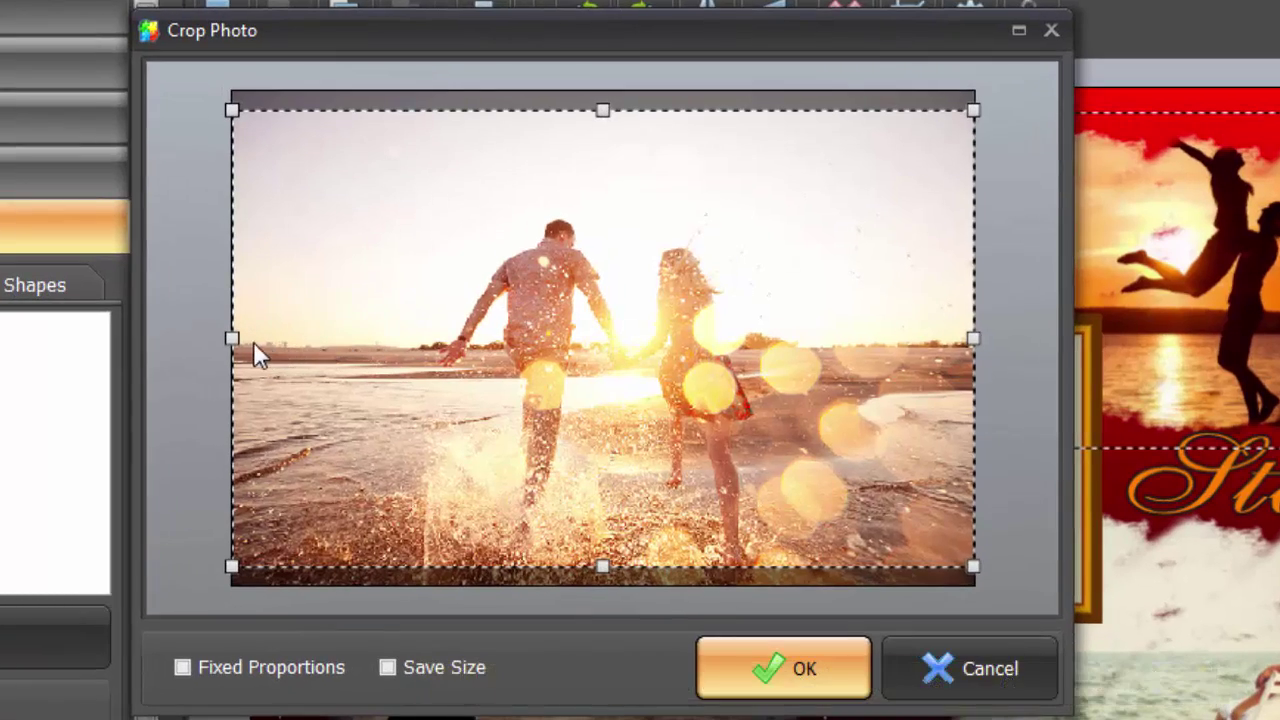
{"action": "left_click_drag", "start_coordinate": [237, 339], "coordinate": [266, 339]}
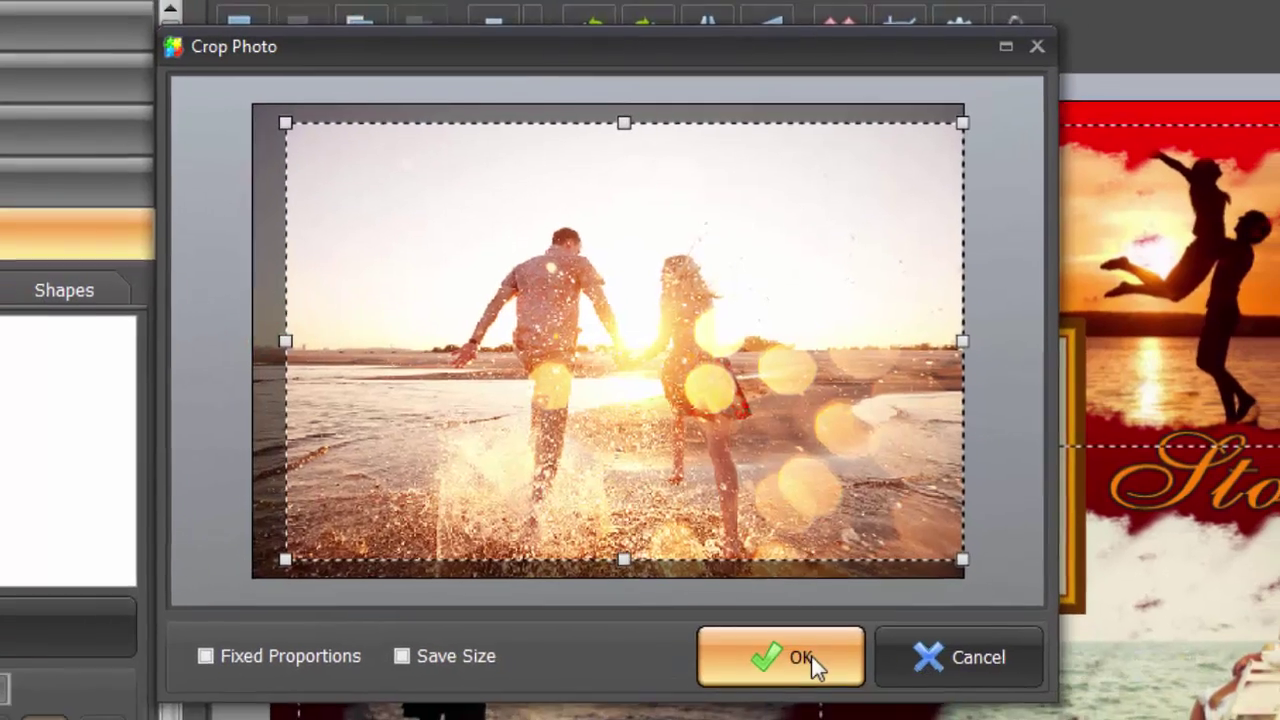
{"action": "left_click", "coordinate": [784, 668]}
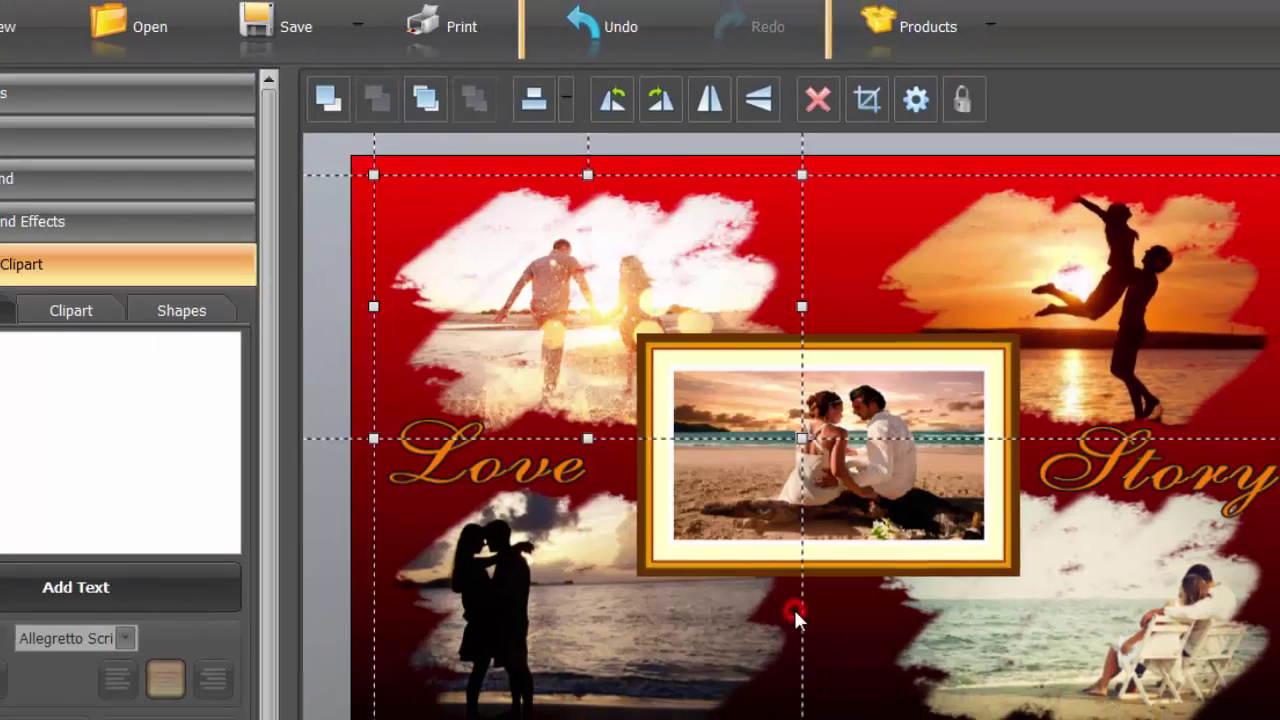
{"action": "left_click", "coordinate": [332, 403]}
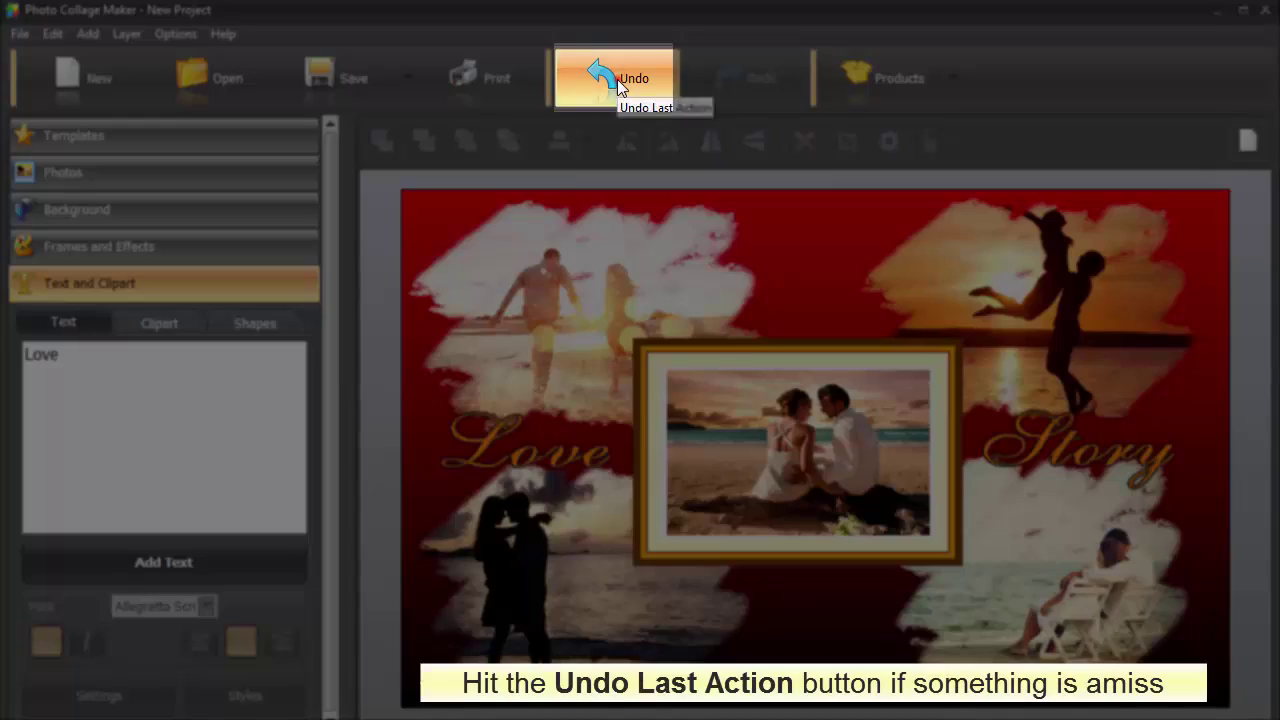
Step: Undo the last change, then set up printing with the Letter paper preset
{"action": "left_click", "coordinate": [617, 79]}
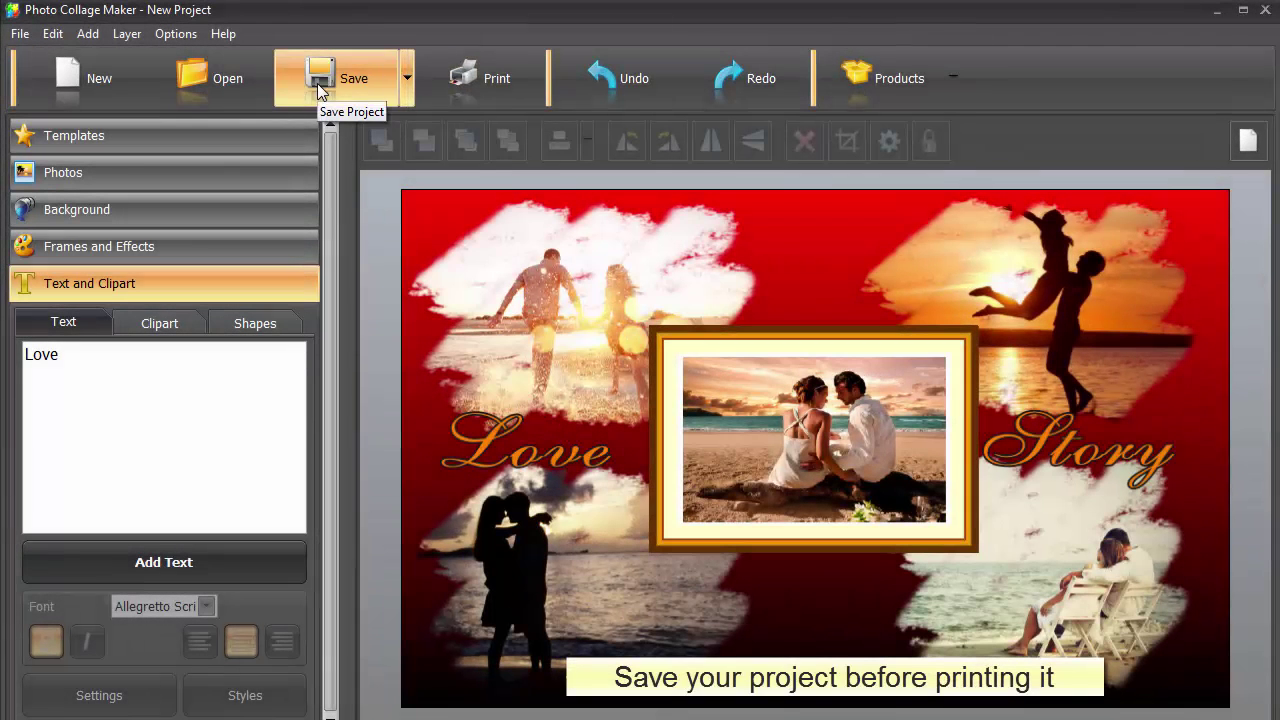
{"action": "left_click", "coordinate": [318, 95]}
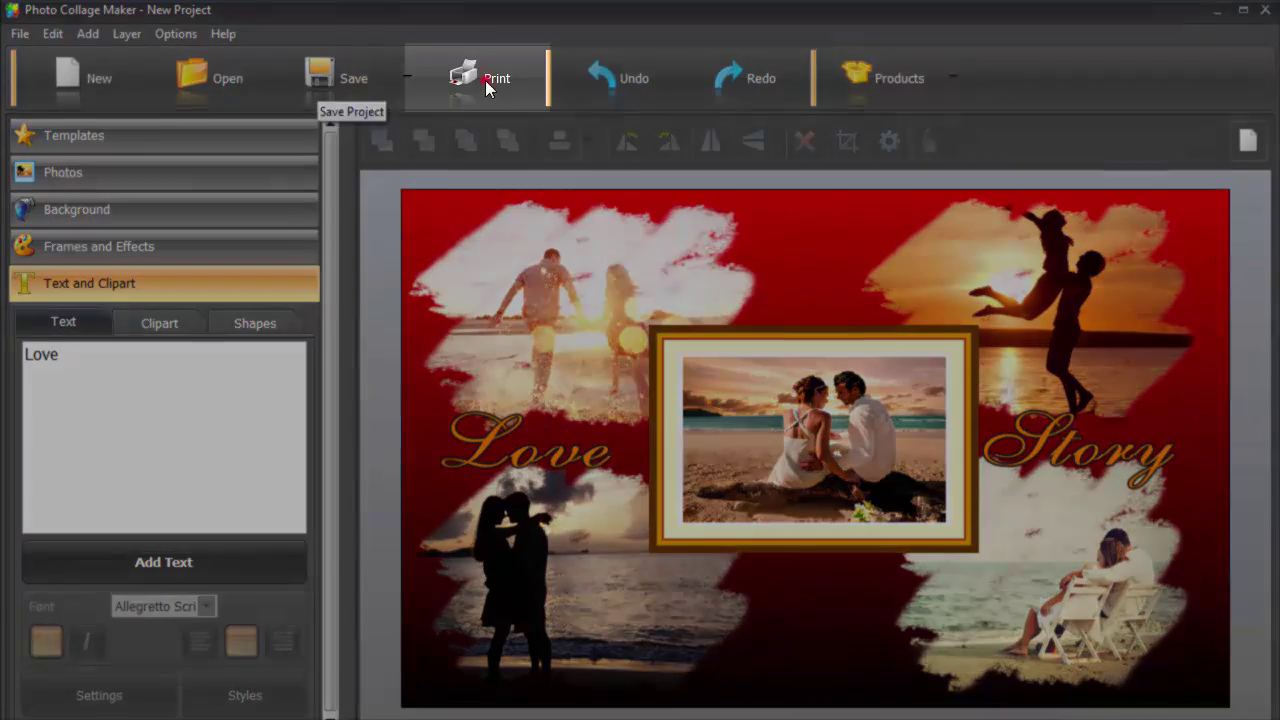
{"action": "left_click", "coordinate": [485, 80]}
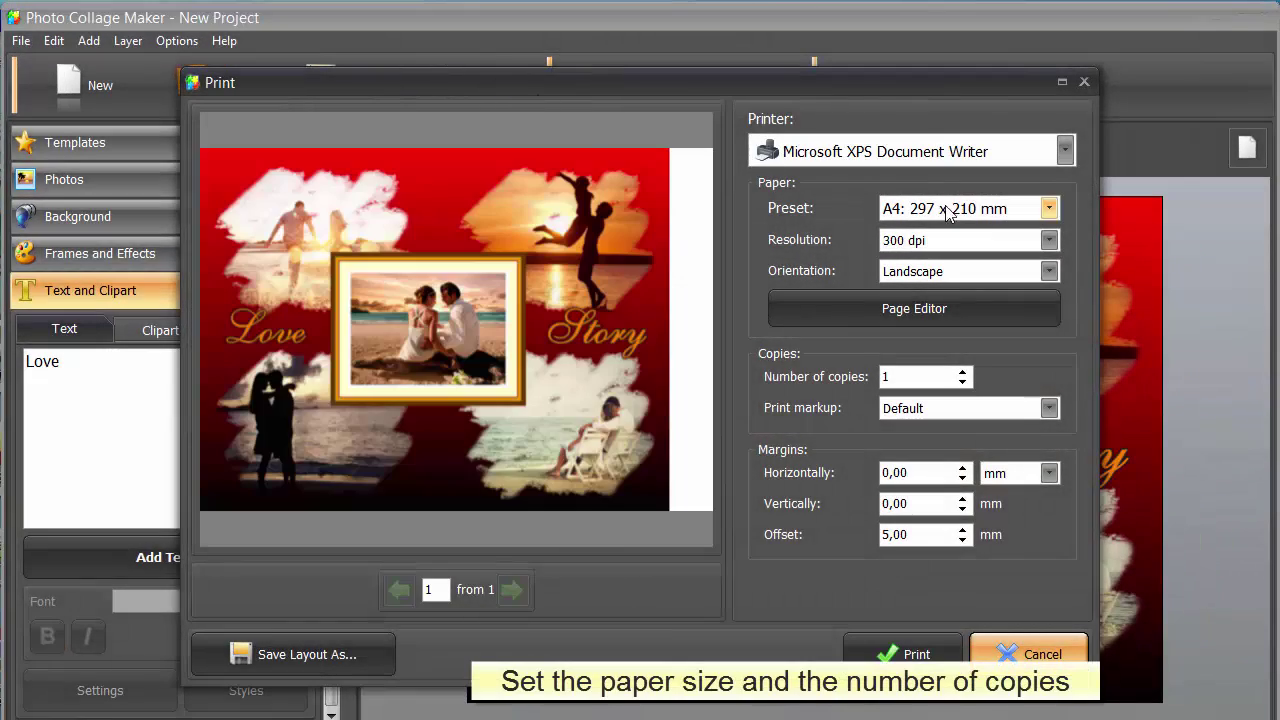
{"action": "left_click", "coordinate": [948, 210]}
{"action": "left_click", "coordinate": [939, 285]}
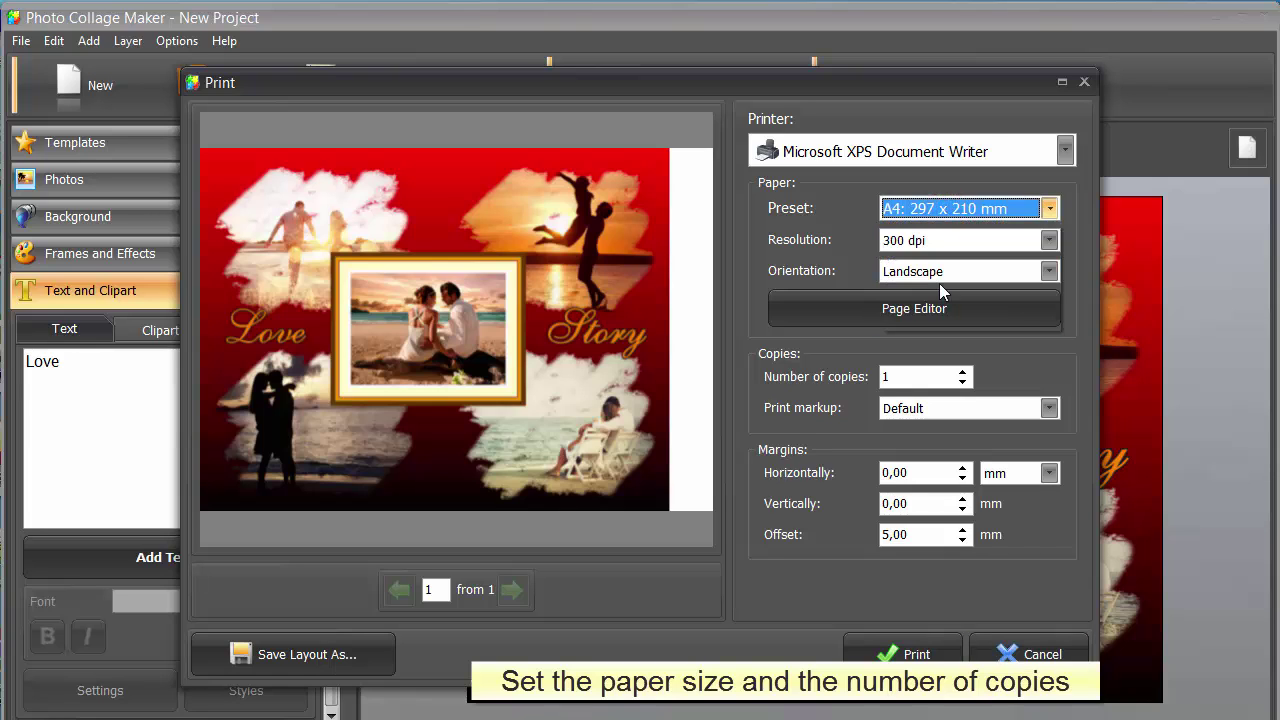